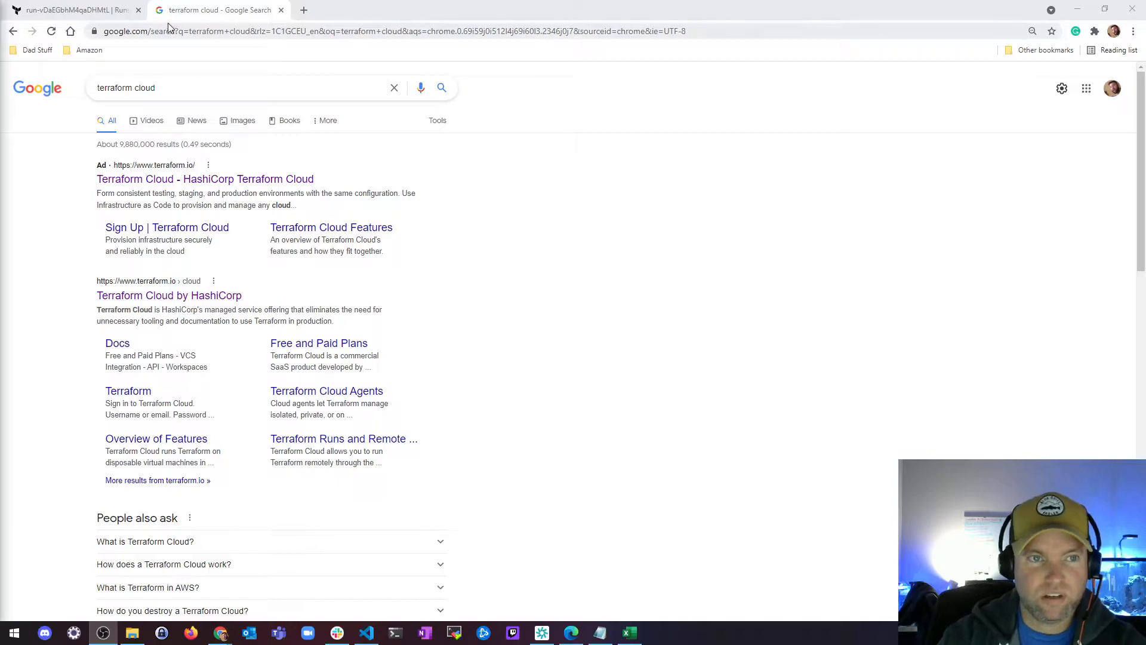
- Open the Terraform Cloud by HashiCorp site from the search results, look it over, and close its tab
click(538, 88)
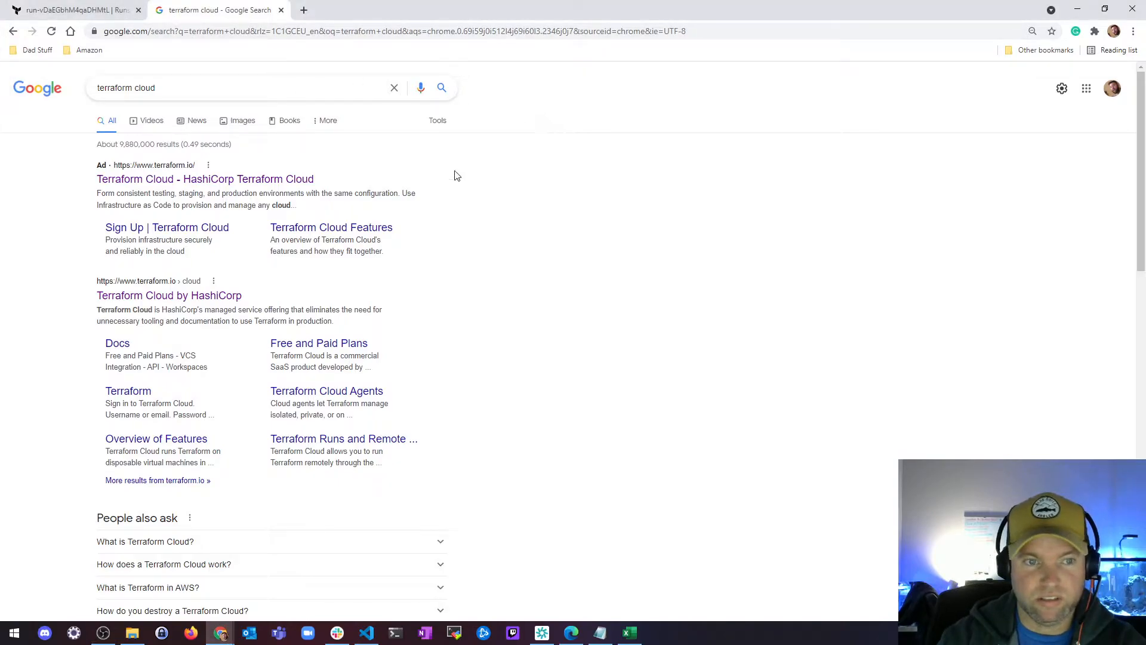
click(152, 296)
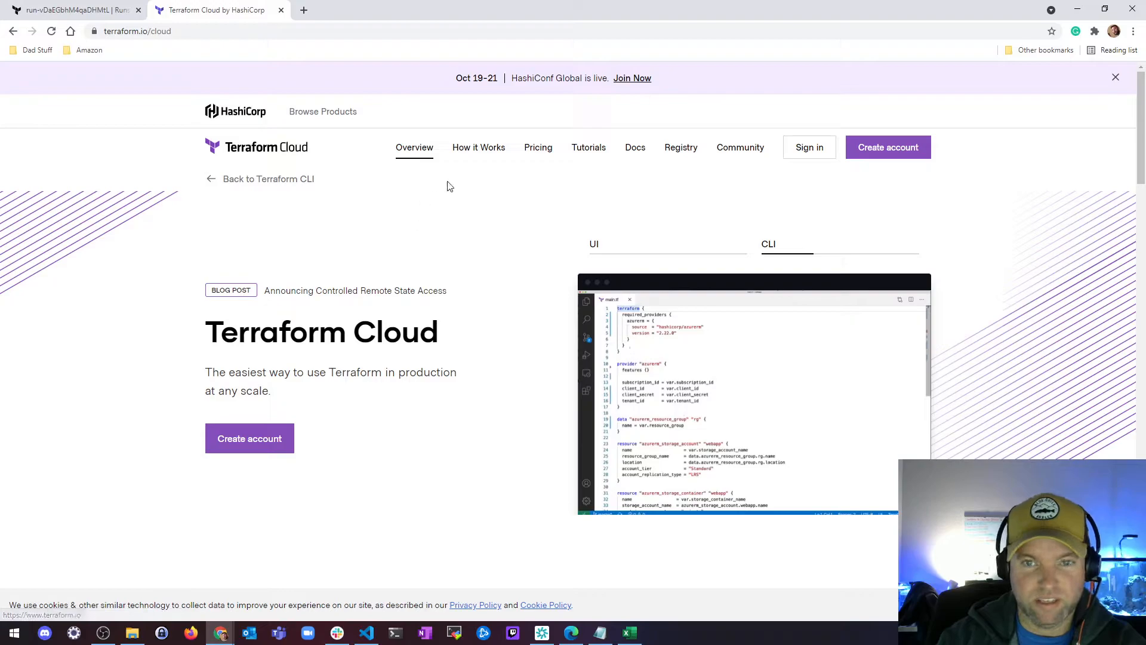
click(281, 10)
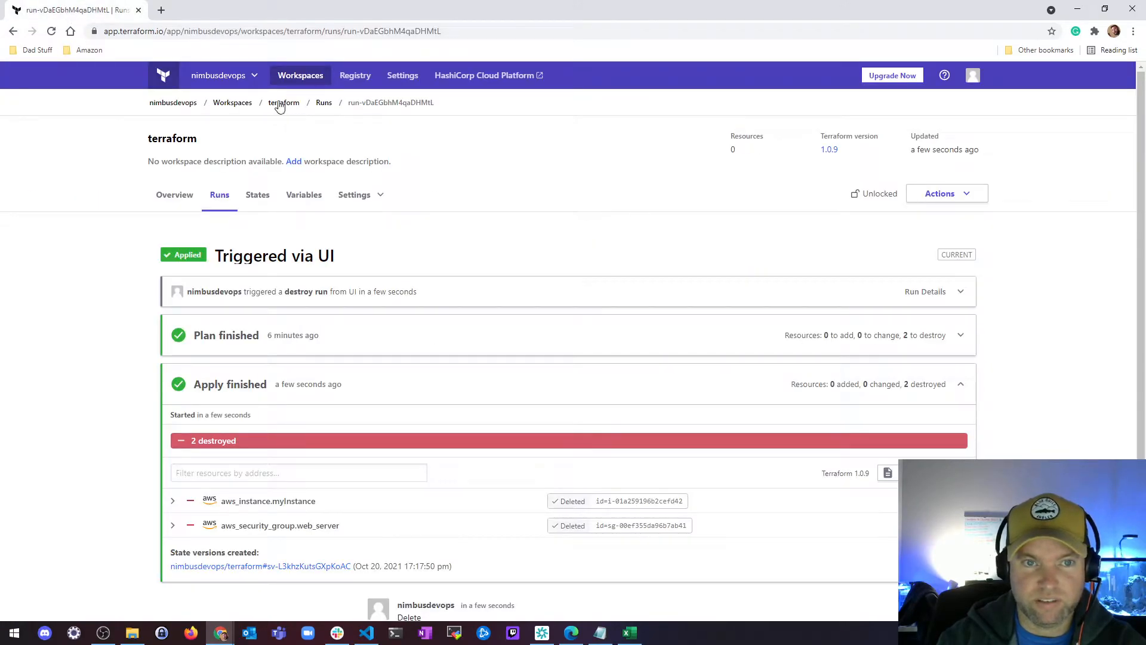
- Open the terraform workspace from the workspaces list and look over its available settings categories
click(304, 75)
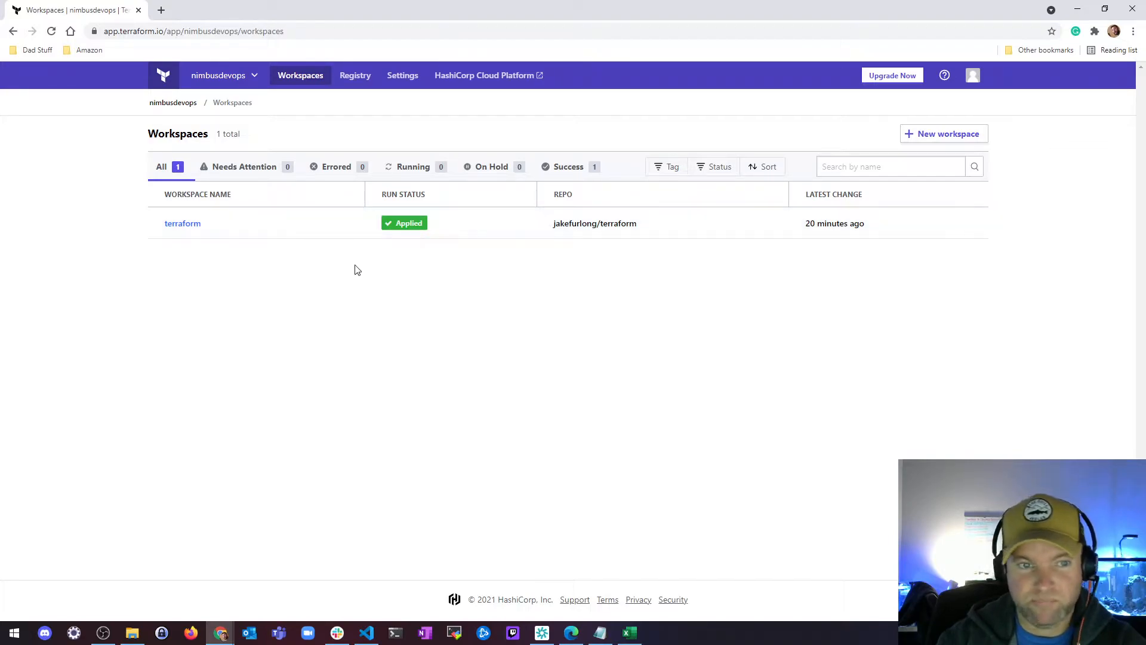
click(189, 230)
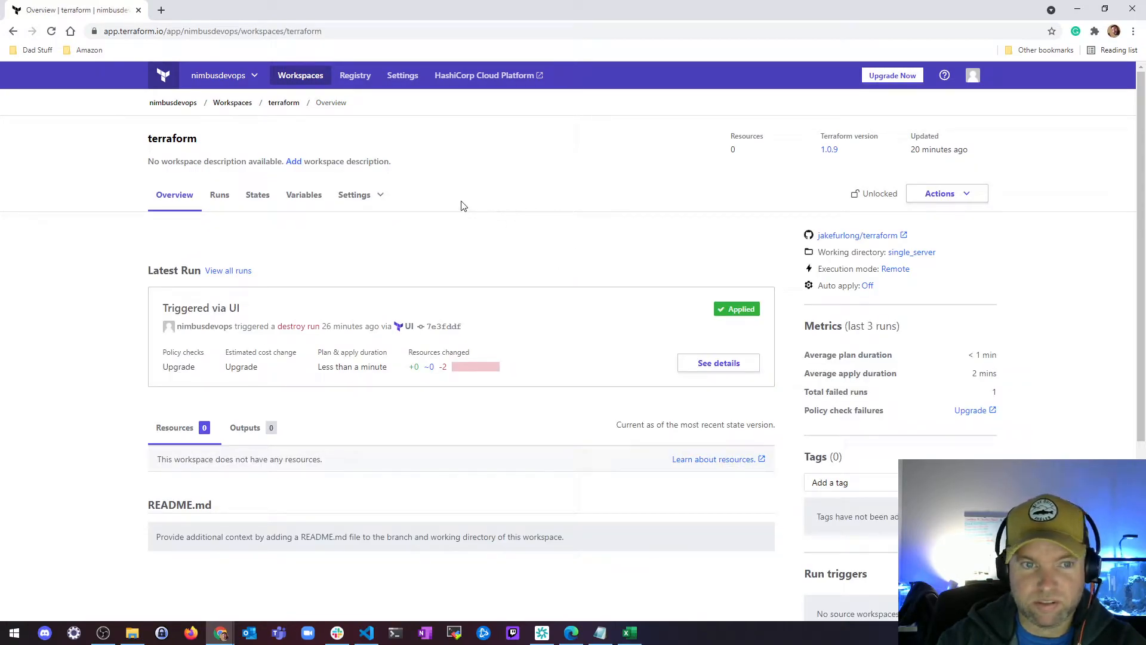
click(382, 197)
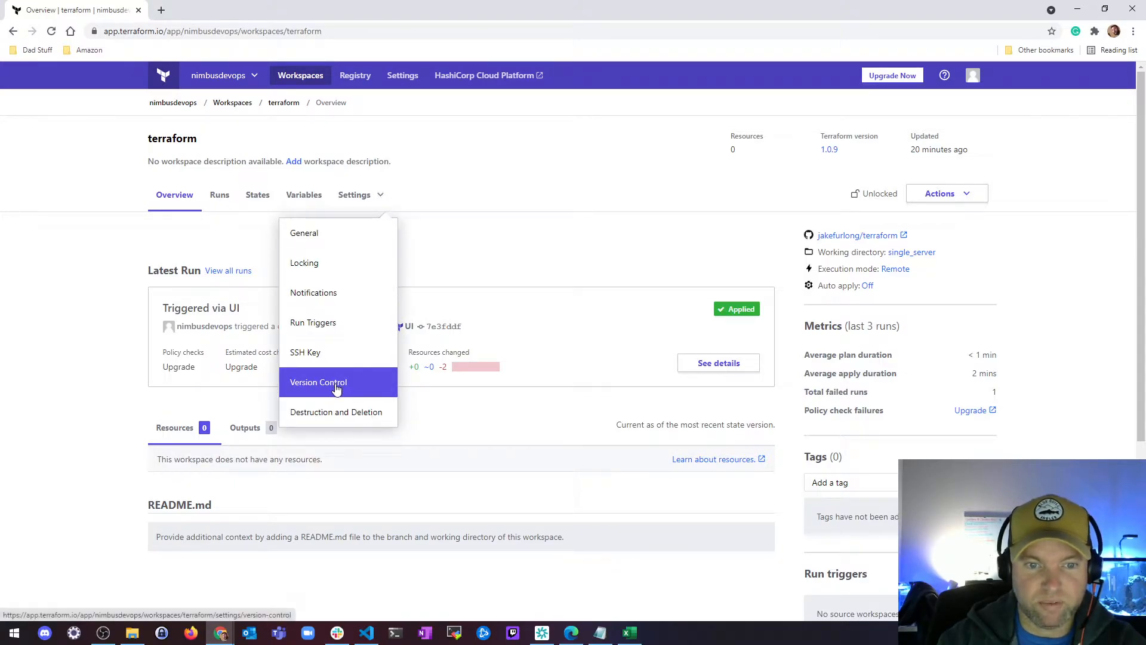
click(526, 128)
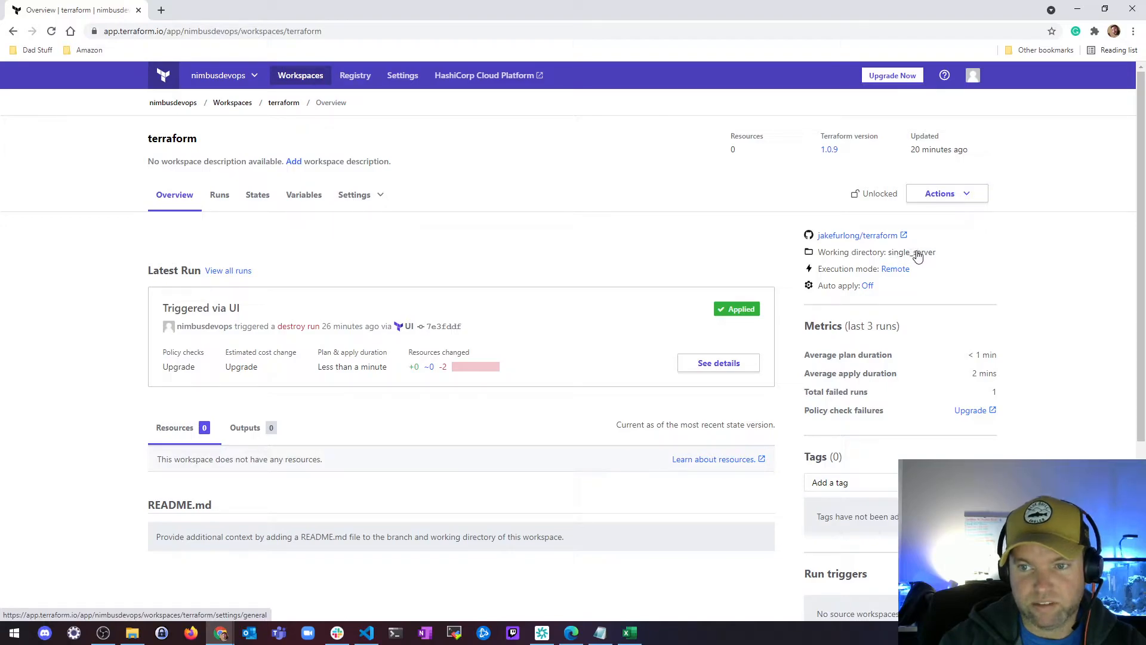
- Switch to Visual Studio Code to examine the terraform repository's subfolders, collapse the asg folder, and return to the browser
click(366, 632)
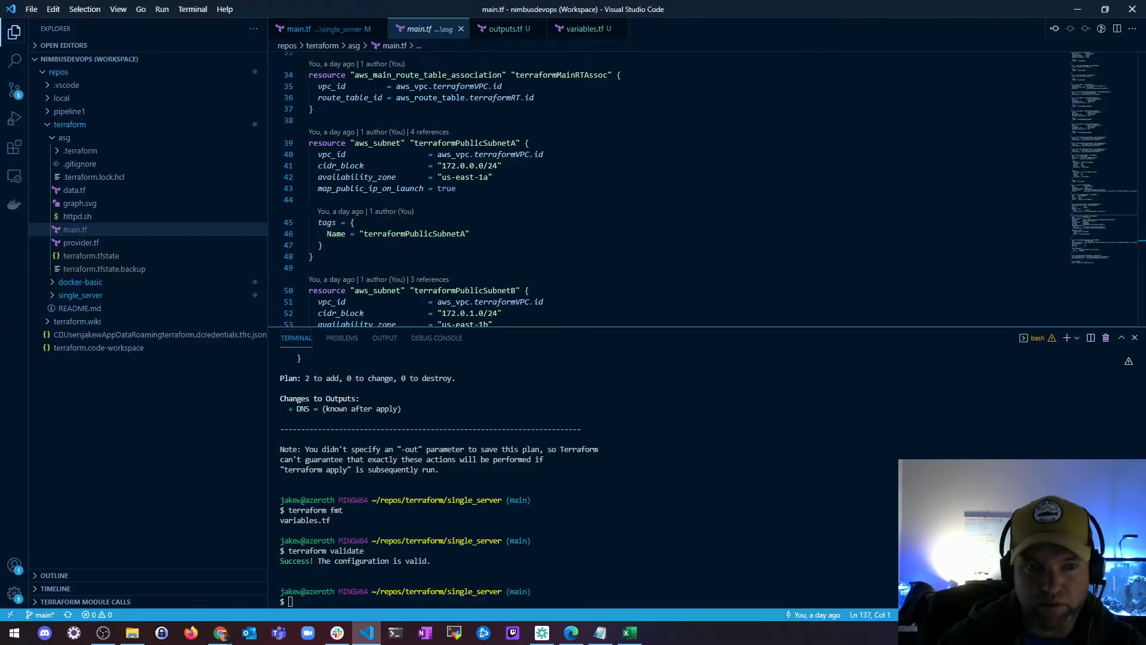
click(48, 125)
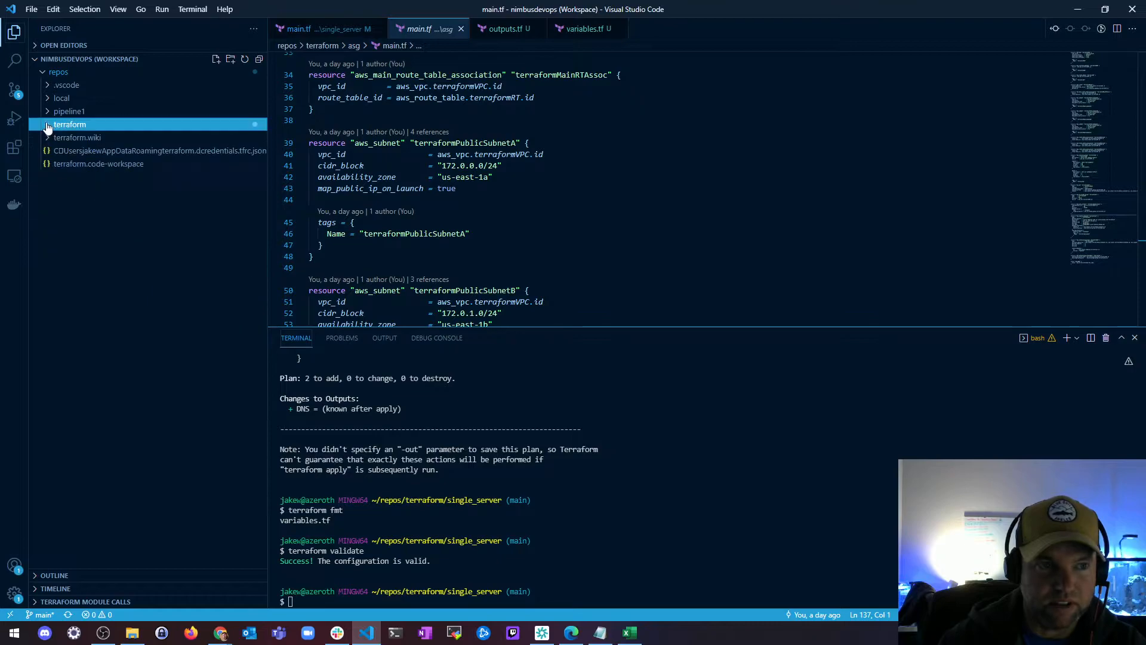
click(48, 125)
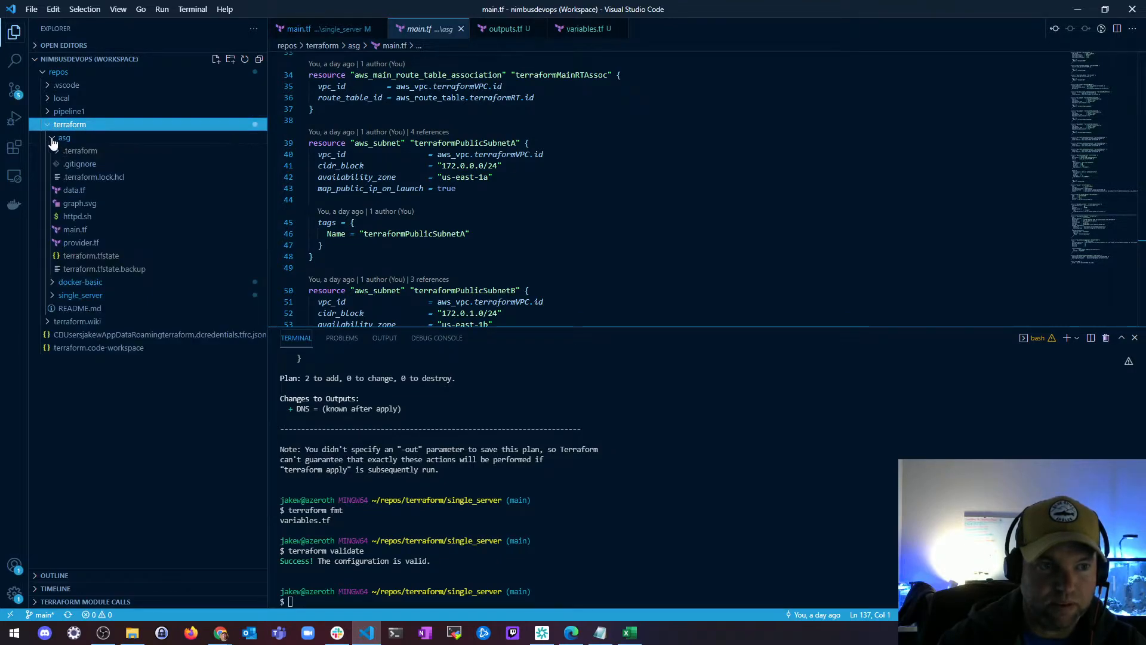
click(52, 138)
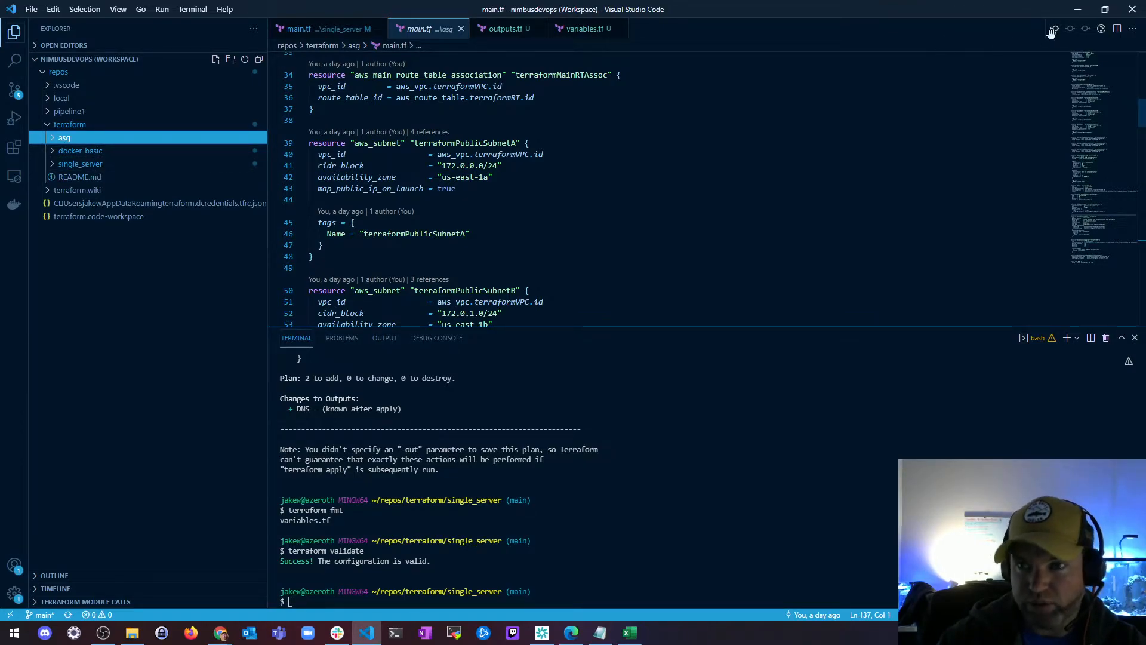
click(1077, 9)
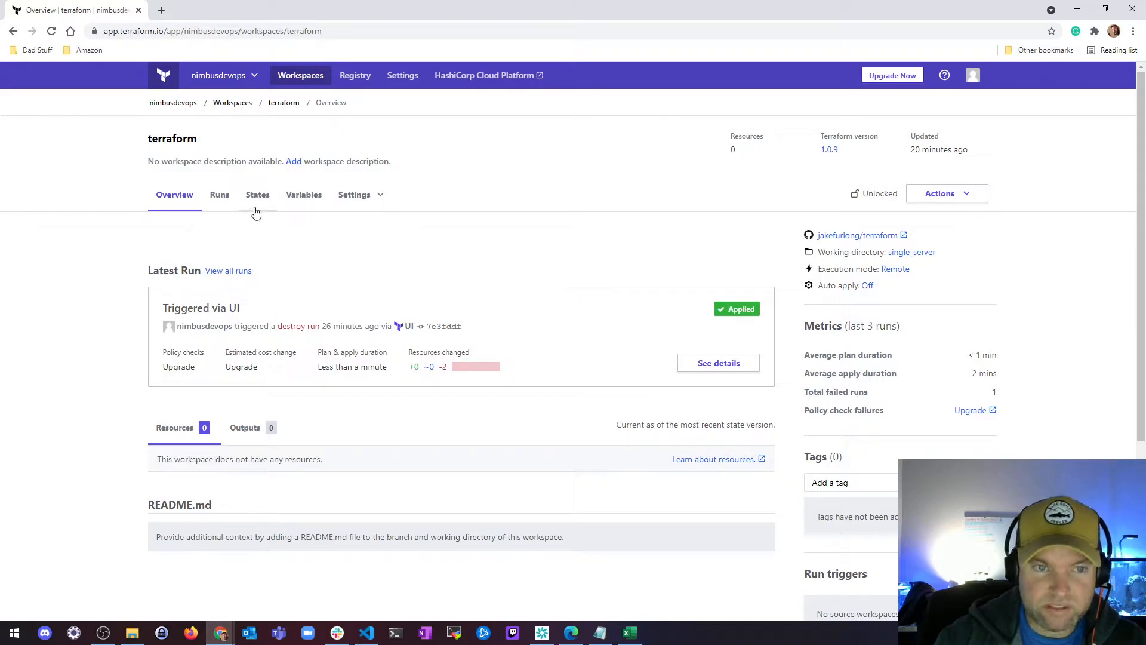
- Show the terraform workspace's run list and check which workspace actions are available
click(219, 198)
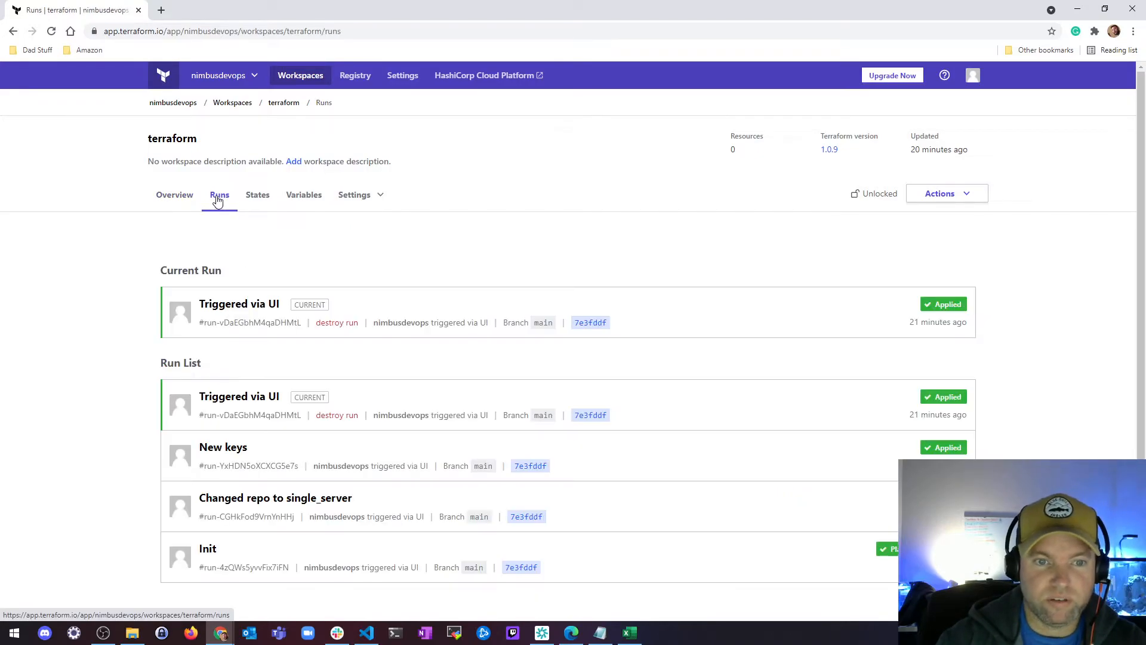
click(957, 199)
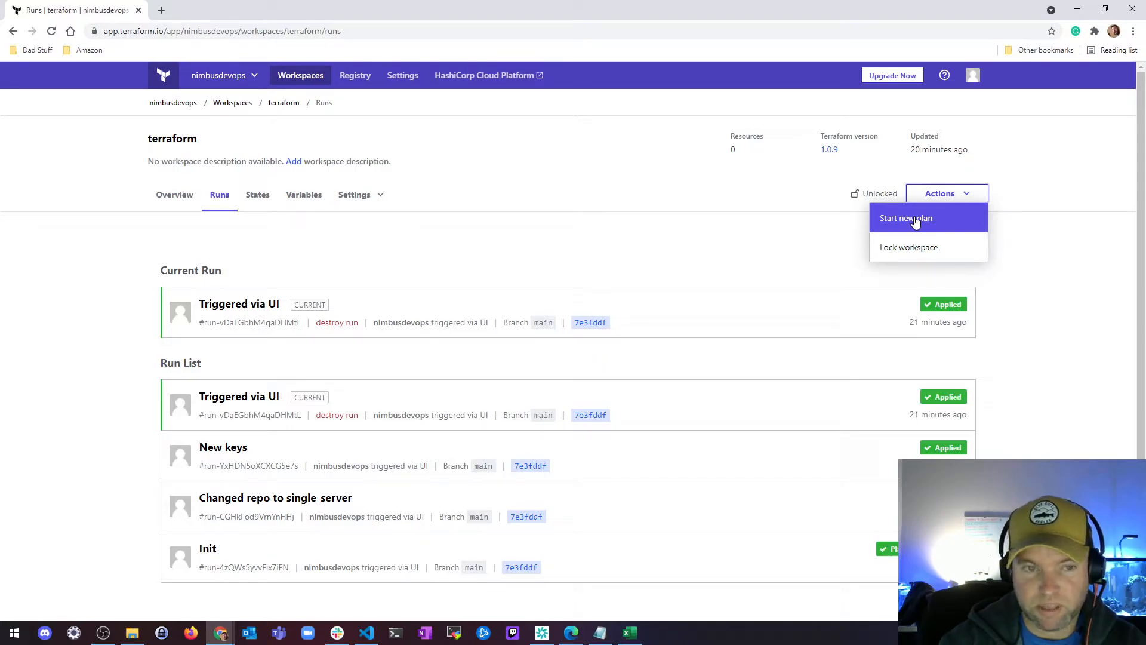
click(405, 237)
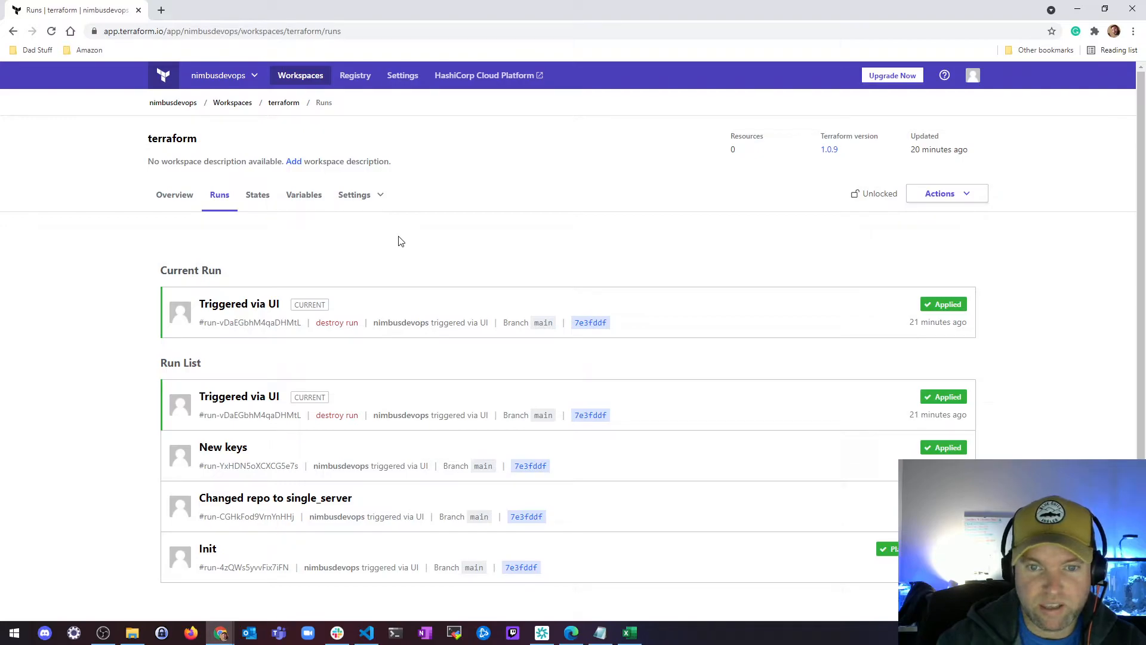
- Start a new plan with the reason "Demo" and the plan type Plan (most common)
click(939, 194)
click(907, 218)
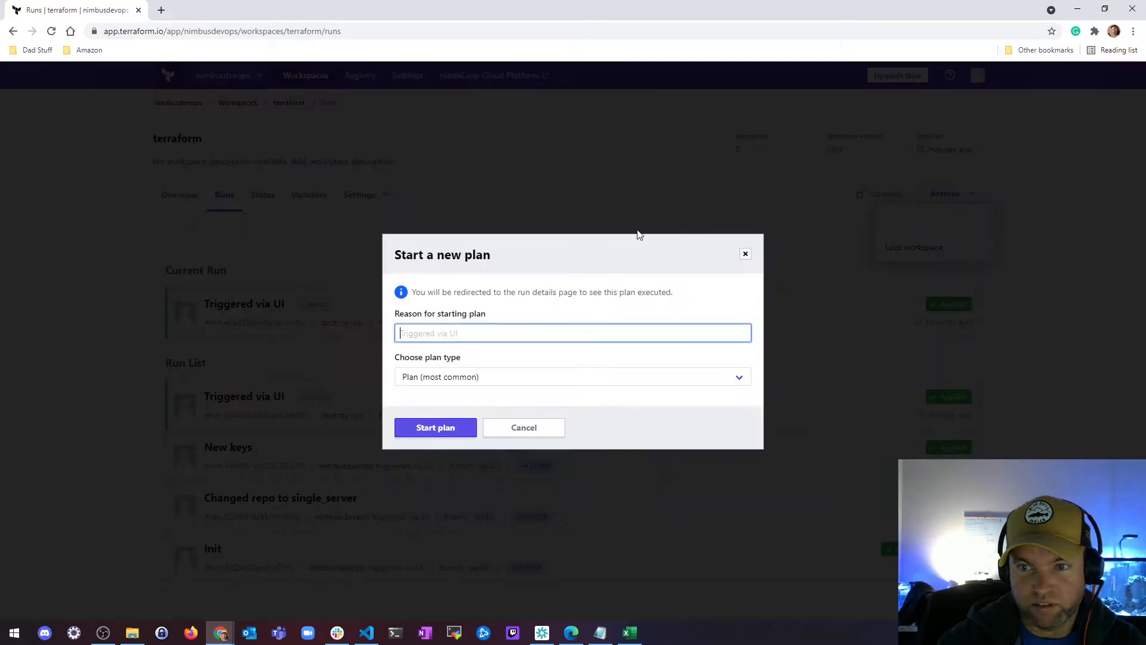
click(420, 334)
text(Demo)
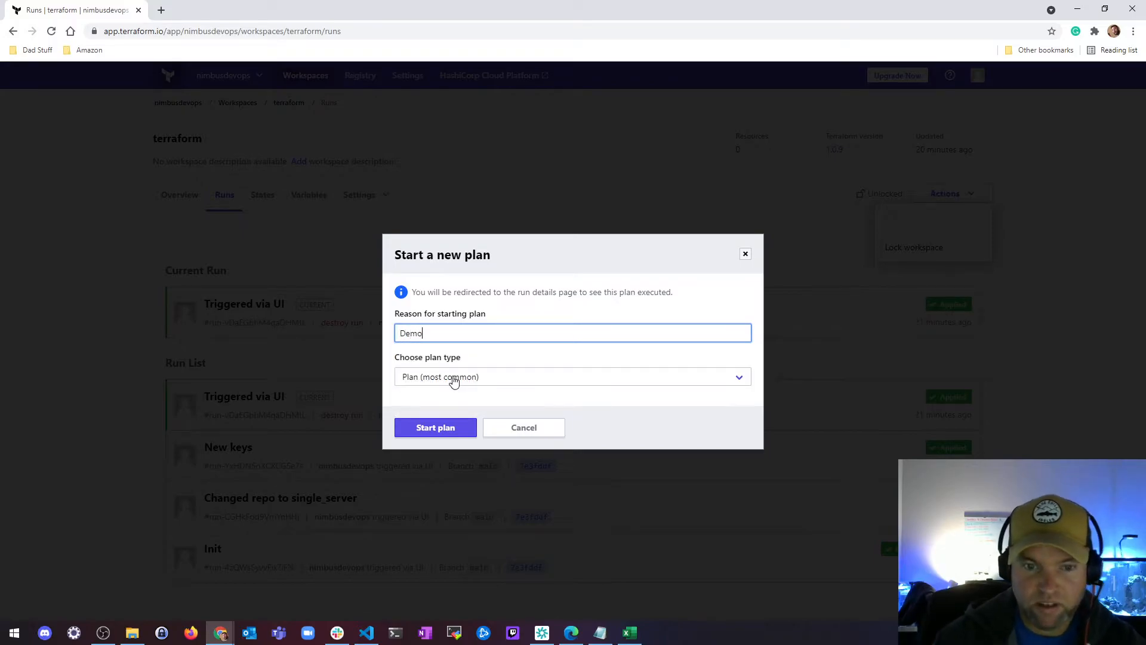
click(439, 381)
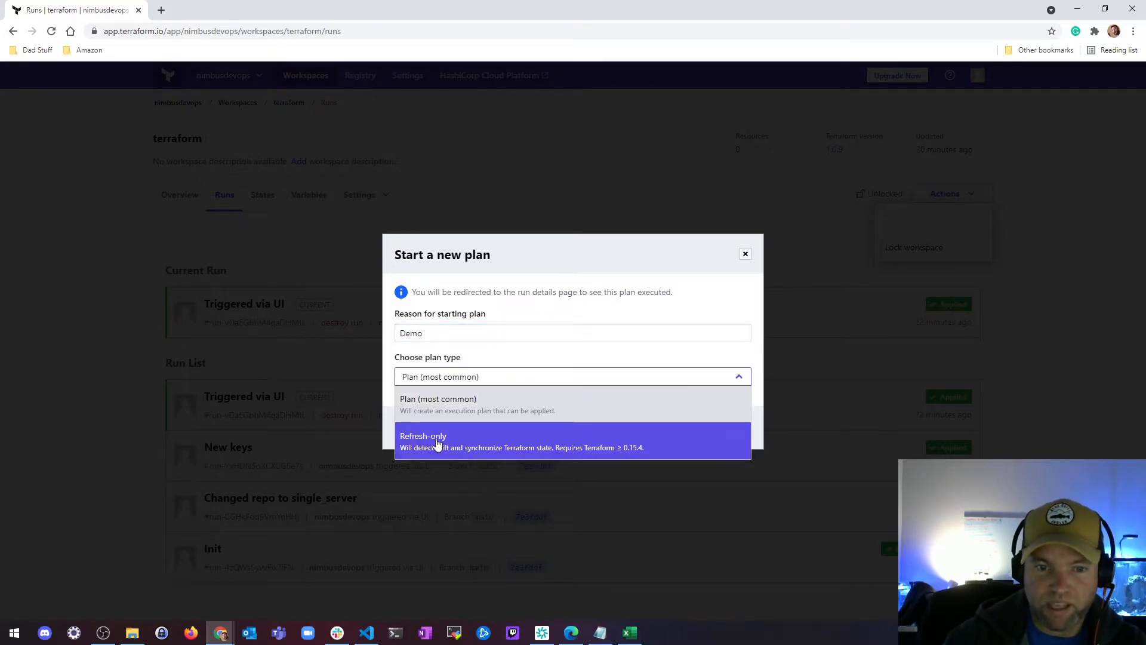
click(567, 323)
click(425, 430)
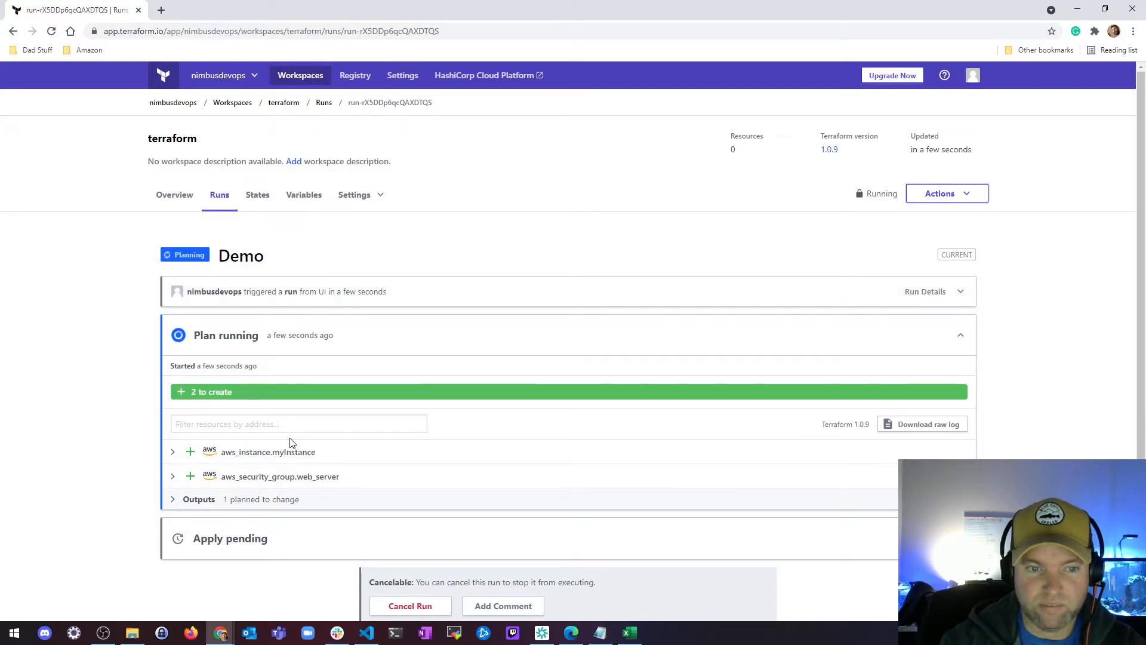
- Review the workspace's Terraform variables and environment variables, including the AWS access key entries
click(304, 194)
scroll(355, 302, down, 1)
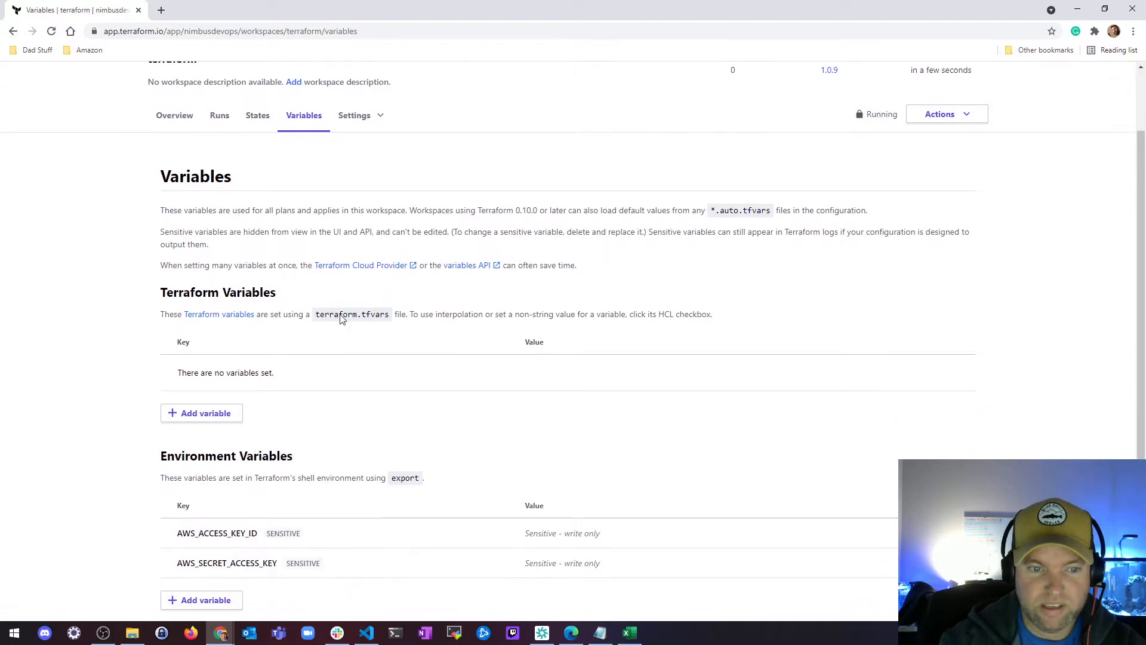
scroll(347, 311, down, 2)
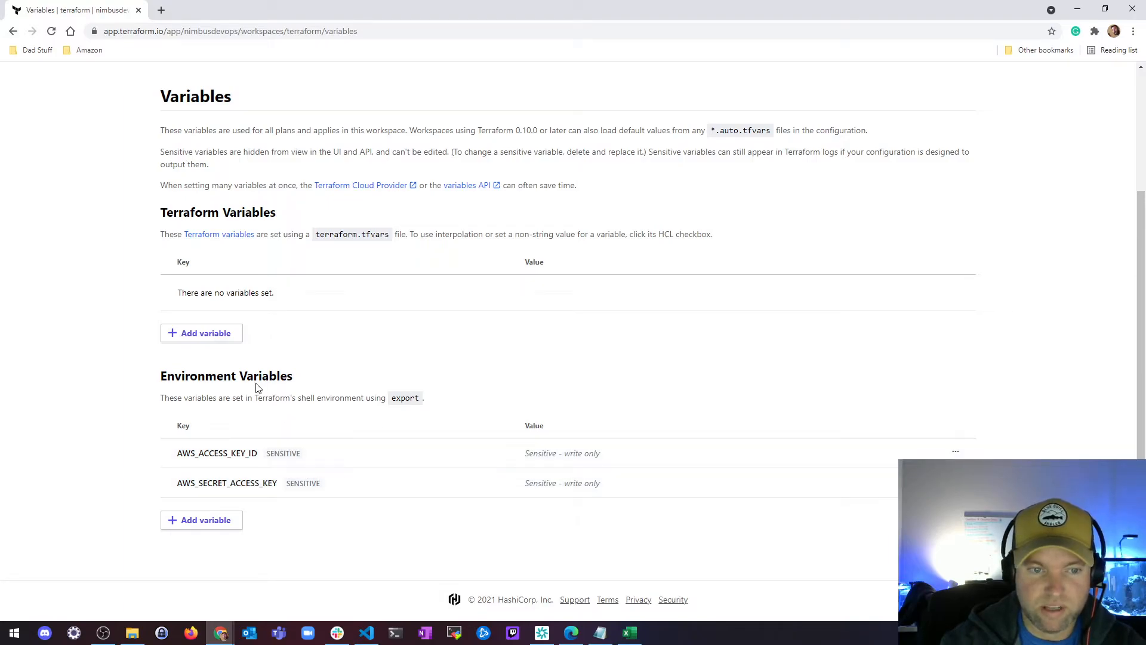
scroll(309, 272, up, 3)
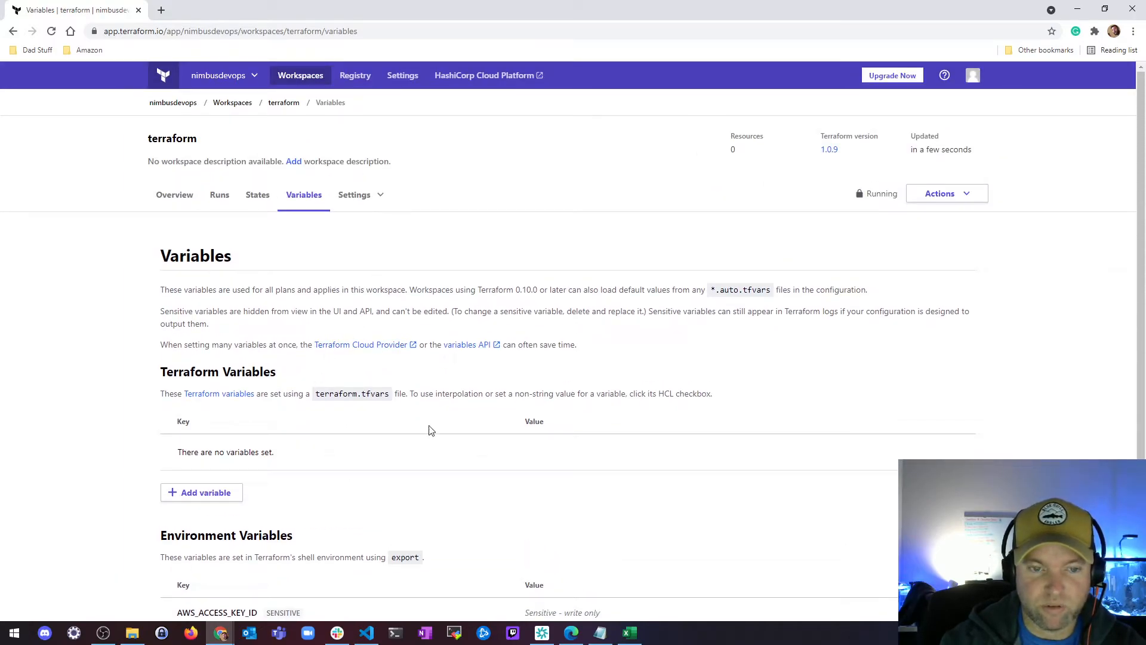
scroll(427, 430, down, 3)
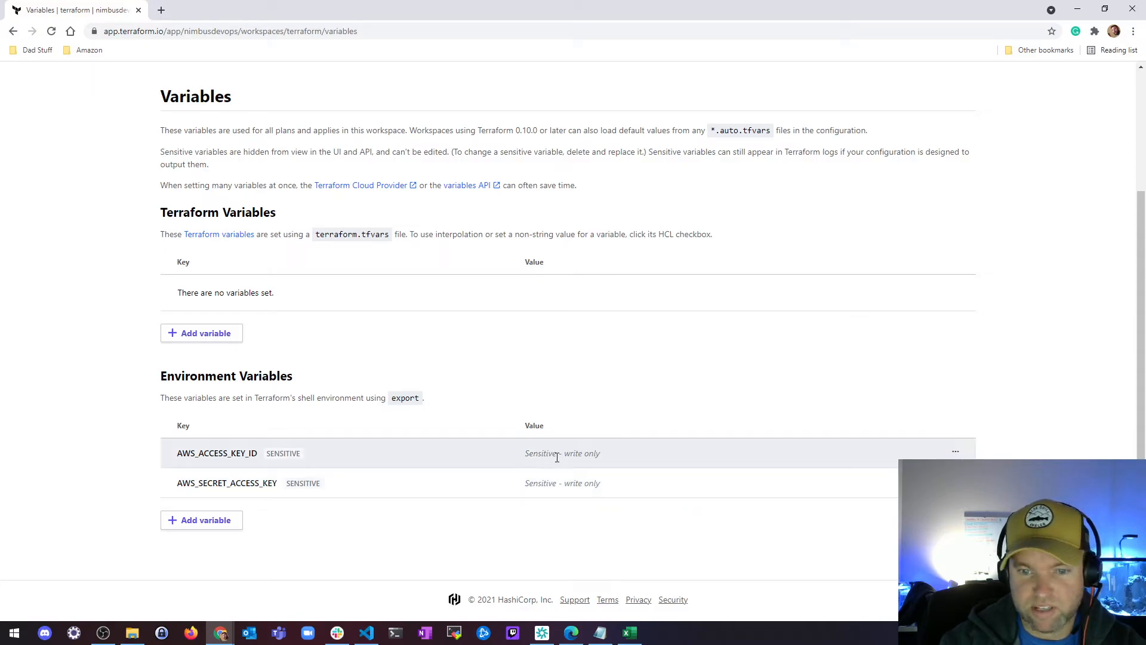
scroll(284, 360, up, 3)
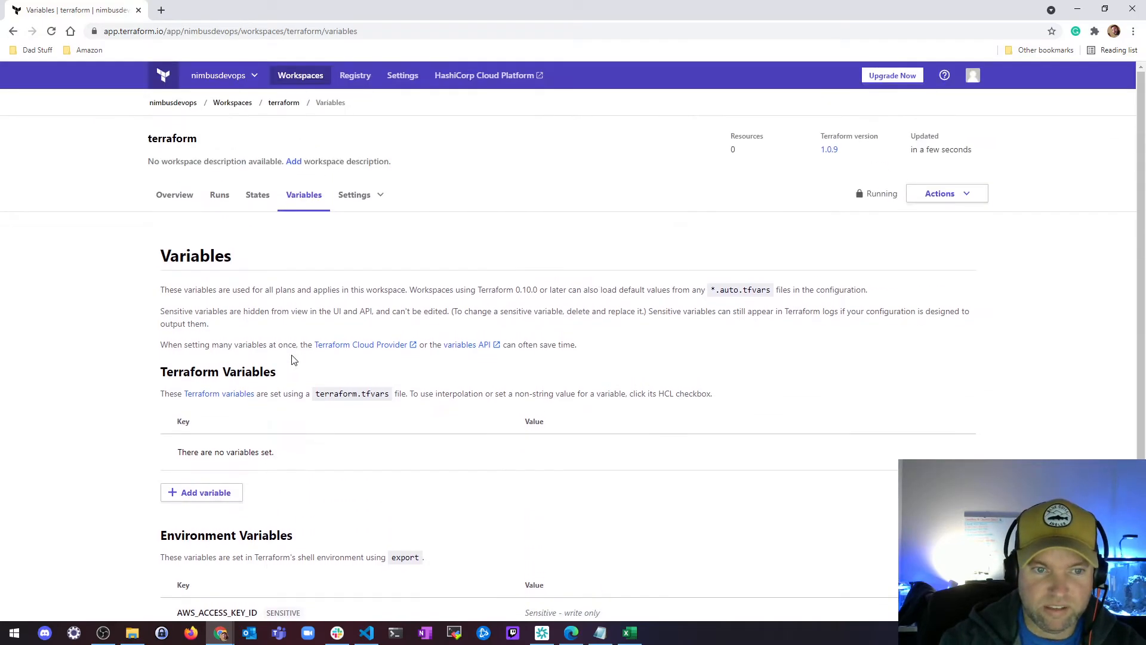
- Open the current Demo run and expand its planned outputs to review the resources and outputs in the plan
click(225, 199)
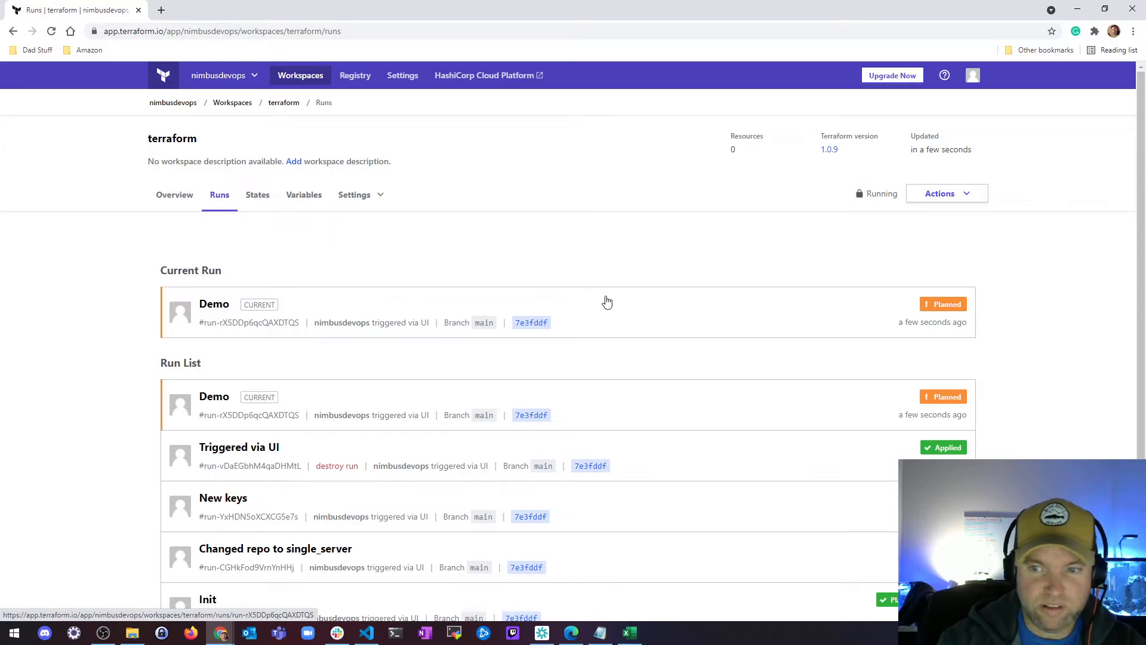
click(421, 306)
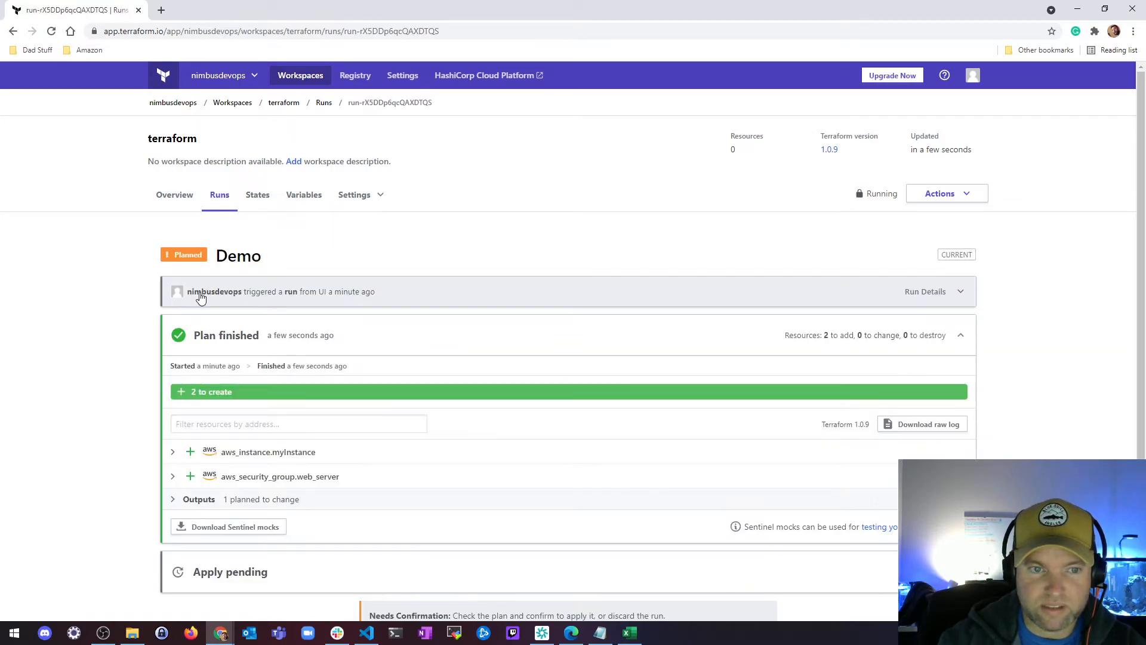
scroll(263, 302, down, 2)
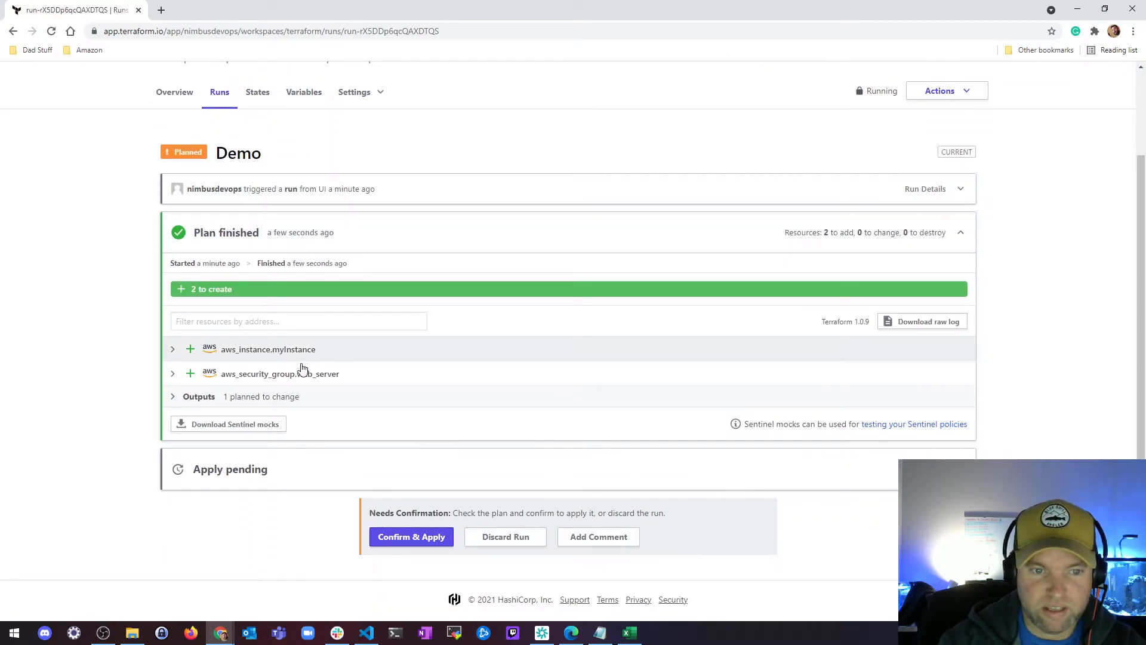
click(174, 398)
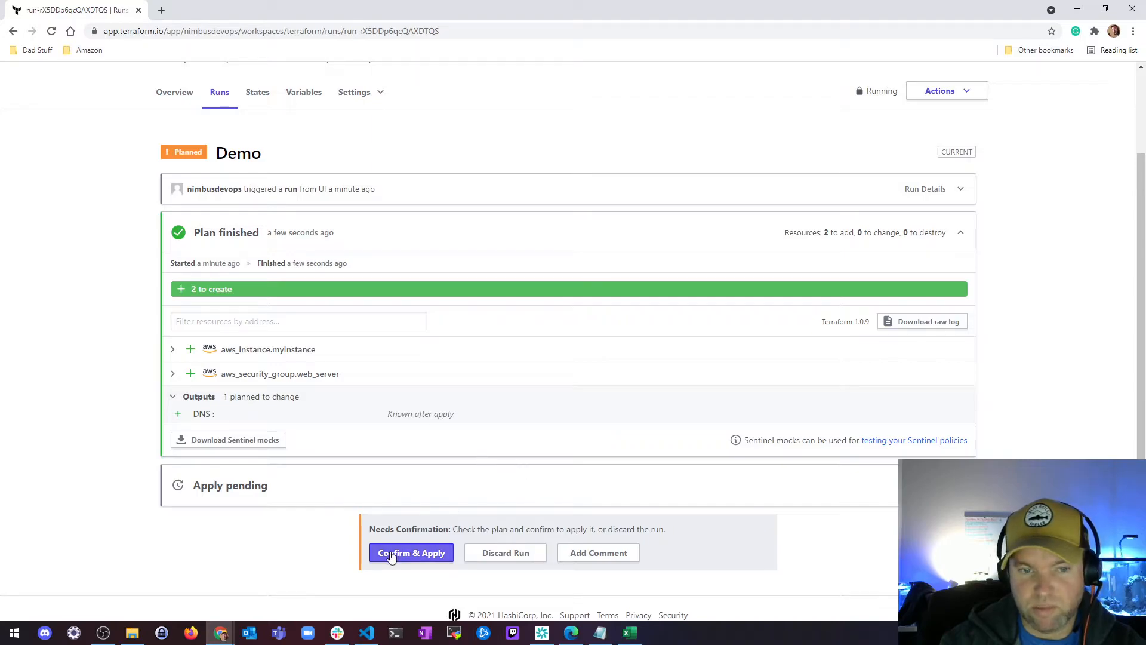
scroll(358, 363, up, 1)
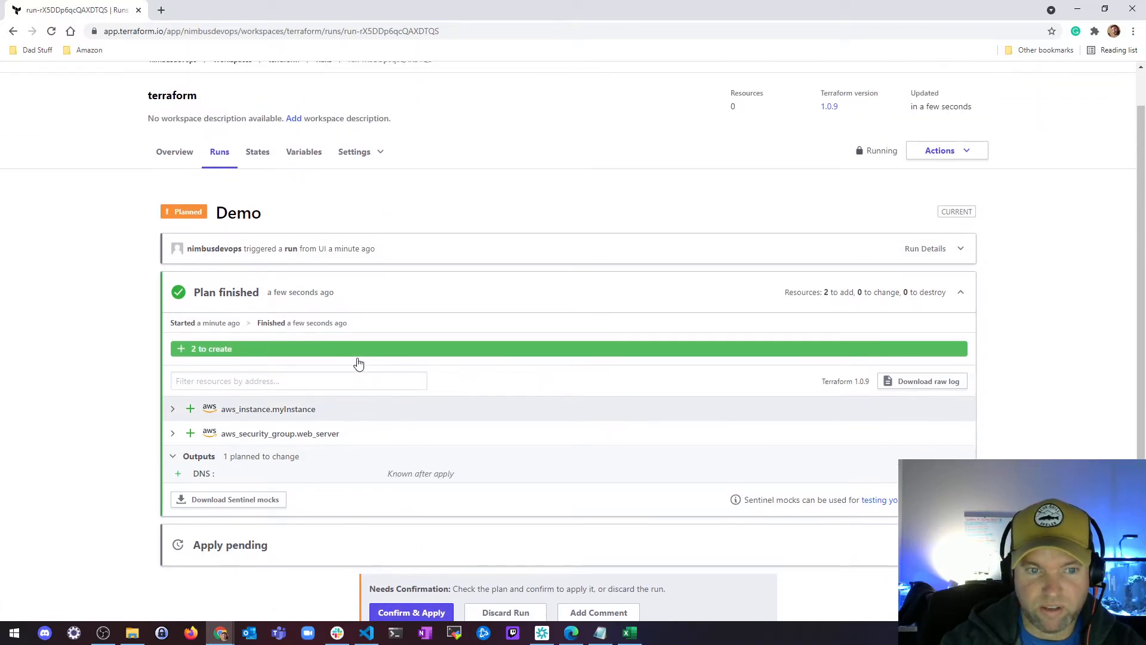
scroll(352, 361, down, 1)
- Switch to Visual Studio Code and review the main.tf file of single_server and the other files in its folder
click(367, 632)
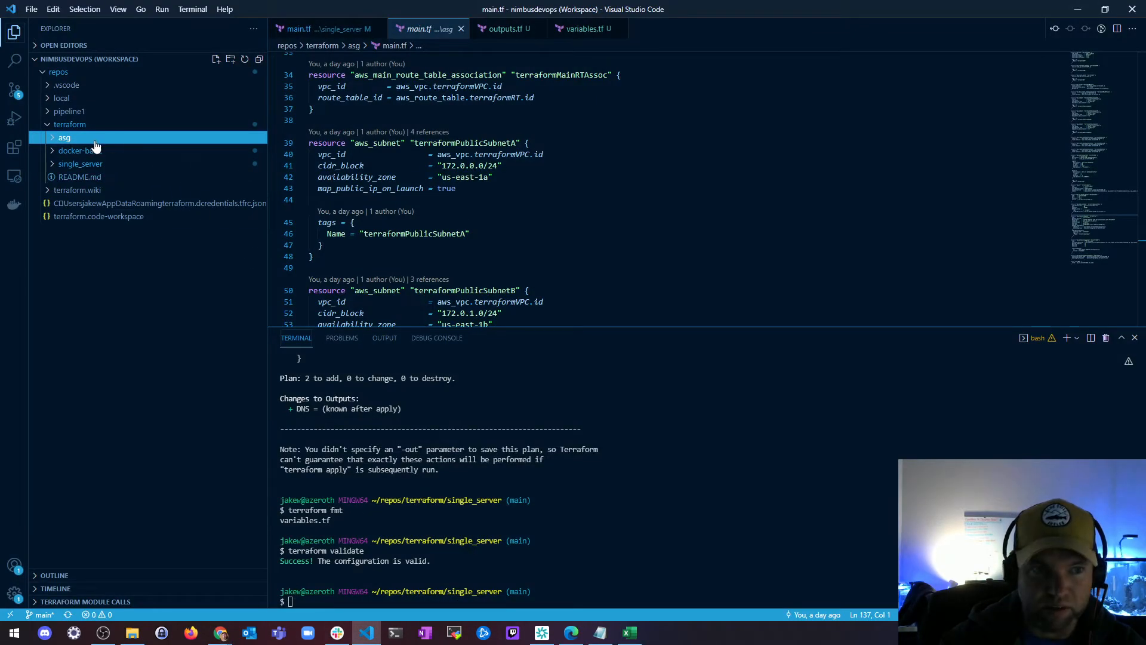
click(443, 127)
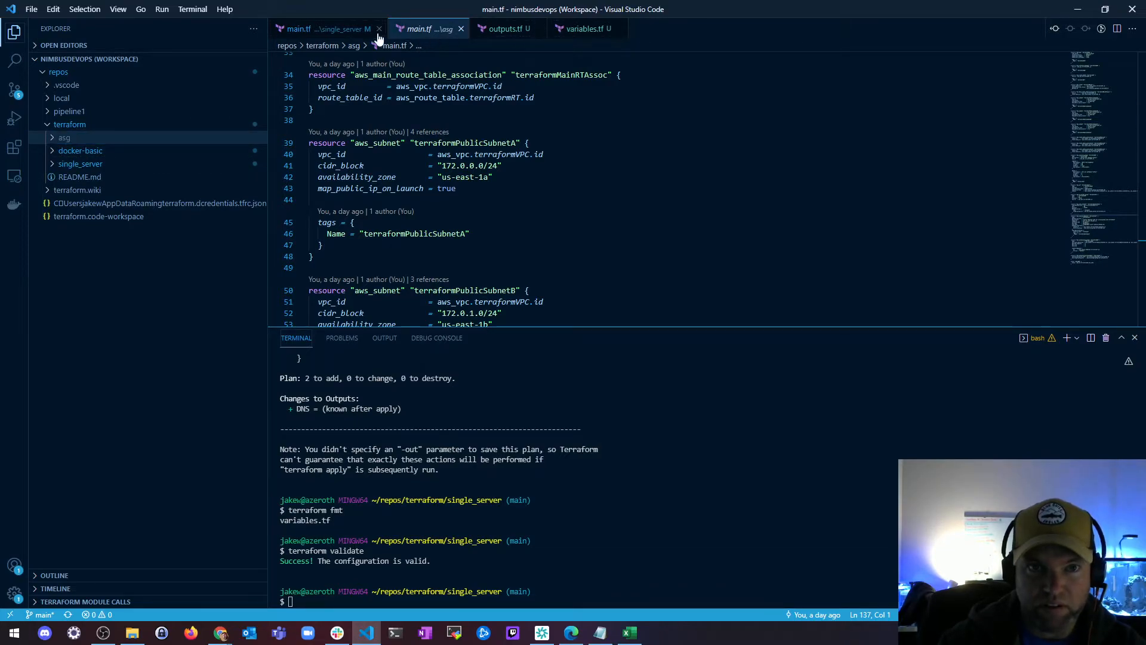
click(322, 30)
scroll(597, 191, down, 4)
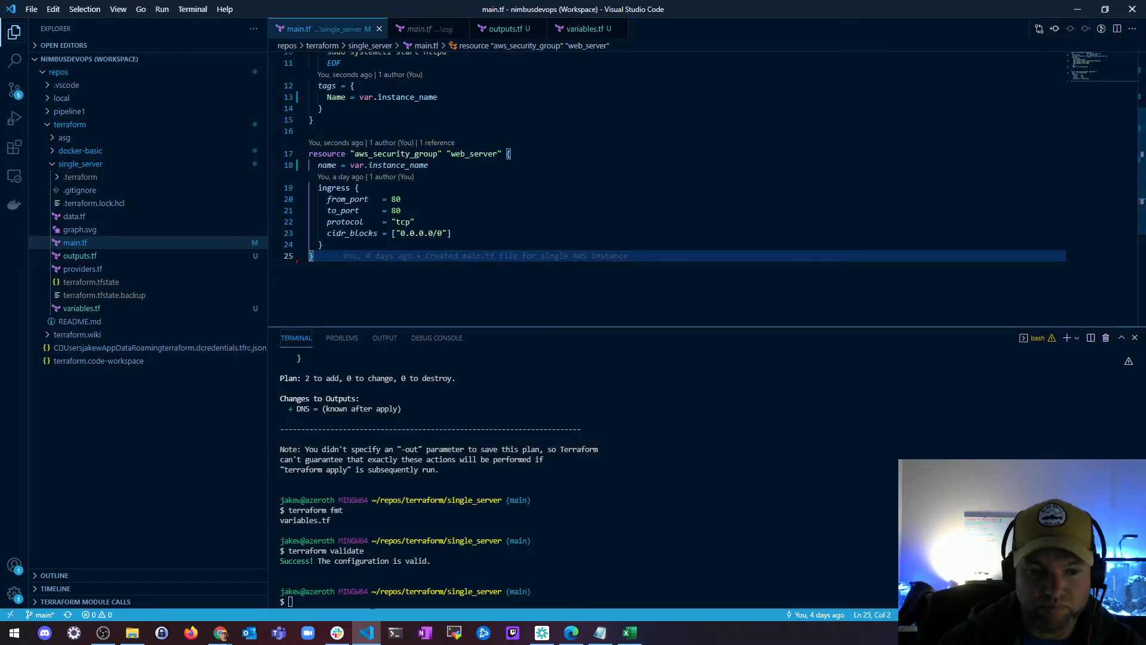
click(81, 256)
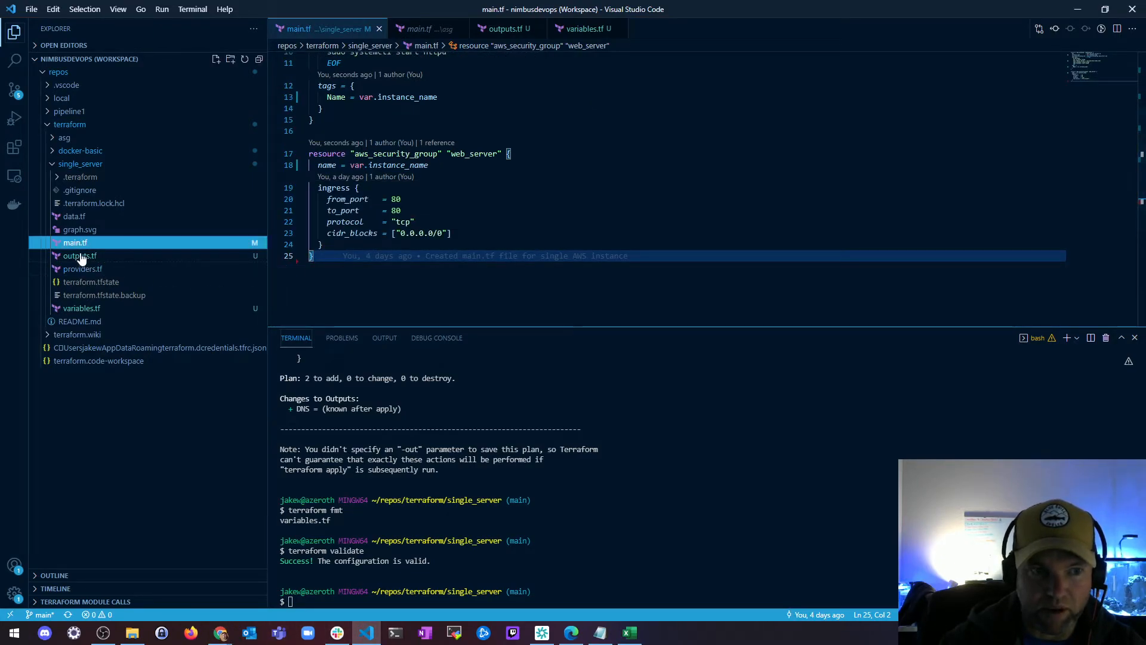
- Switch to Chrome and confirm and apply the planned Demo run with the comment "Demo for web"
click(220, 633)
click(281, 573)
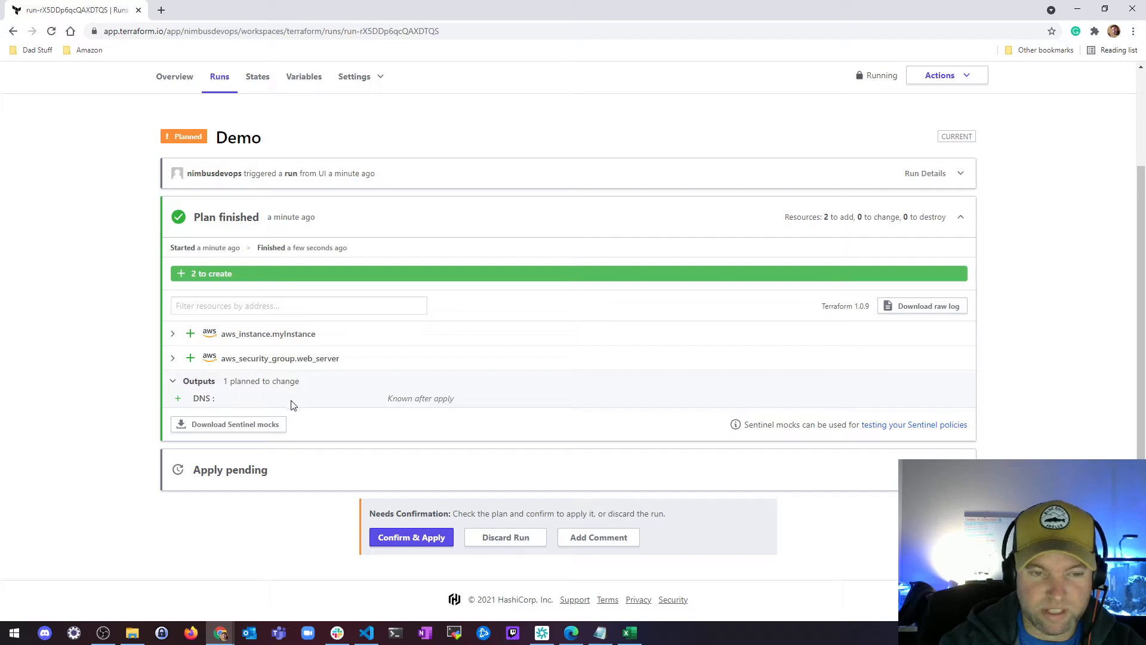
click(425, 531)
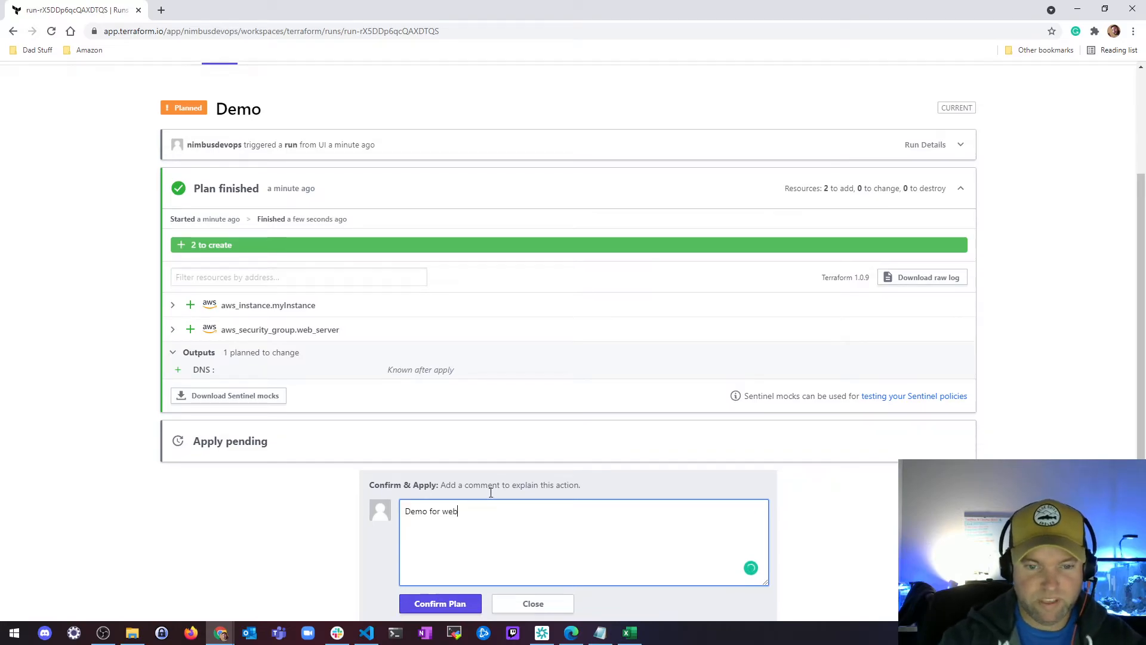
scroll(470, 518, down, 2)
click(449, 536)
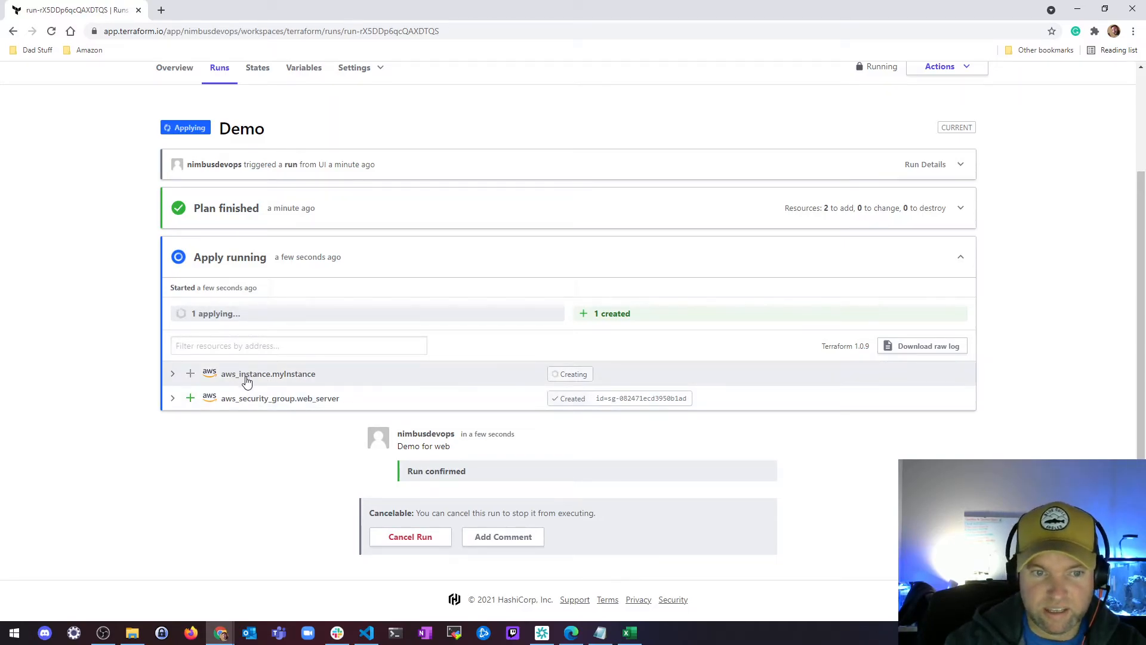
- Expand aws_instance.myInstance to follow its creation in the running apply, and view the workspace's available settings pages
click(172, 374)
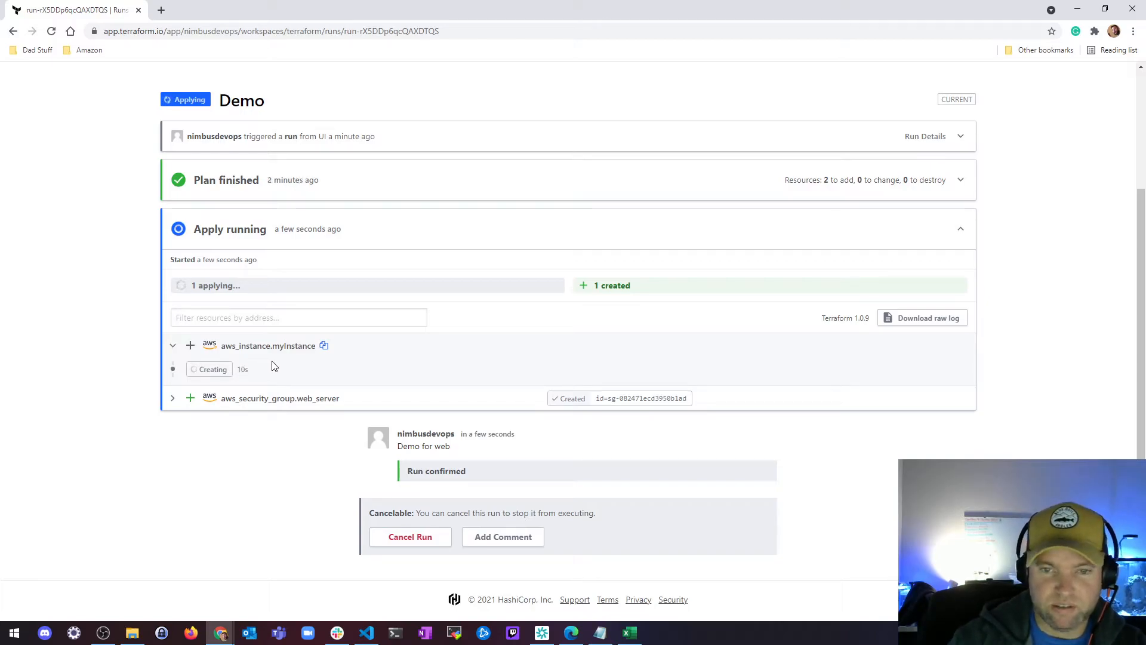
scroll(759, 281, up, 3)
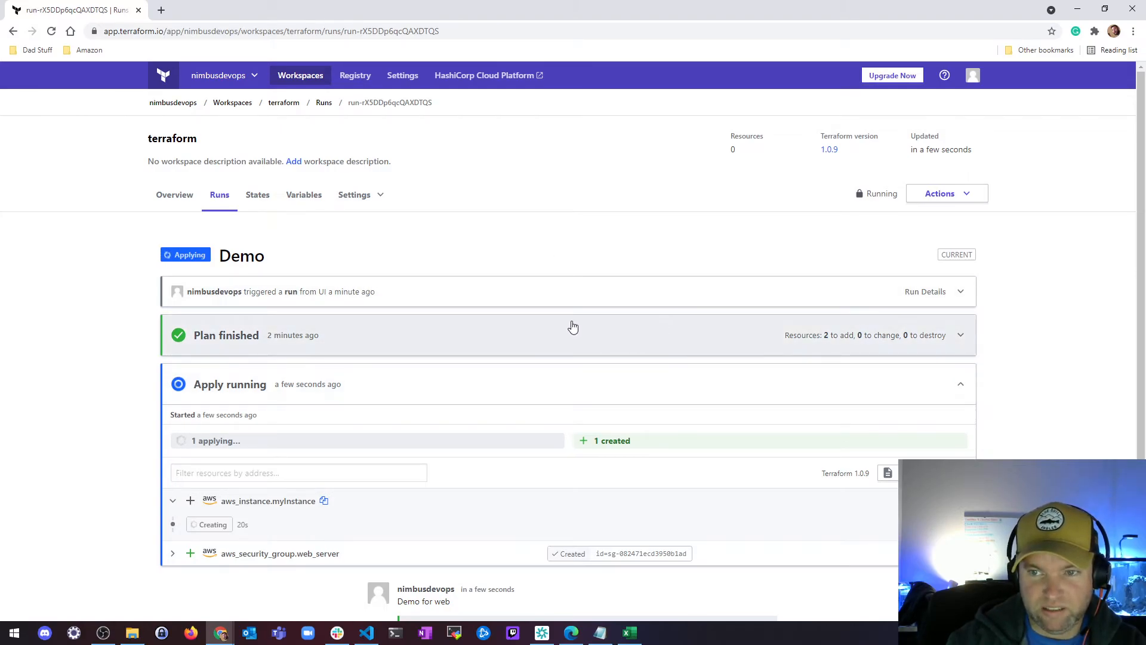
scroll(570, 326, down, 1)
click(364, 135)
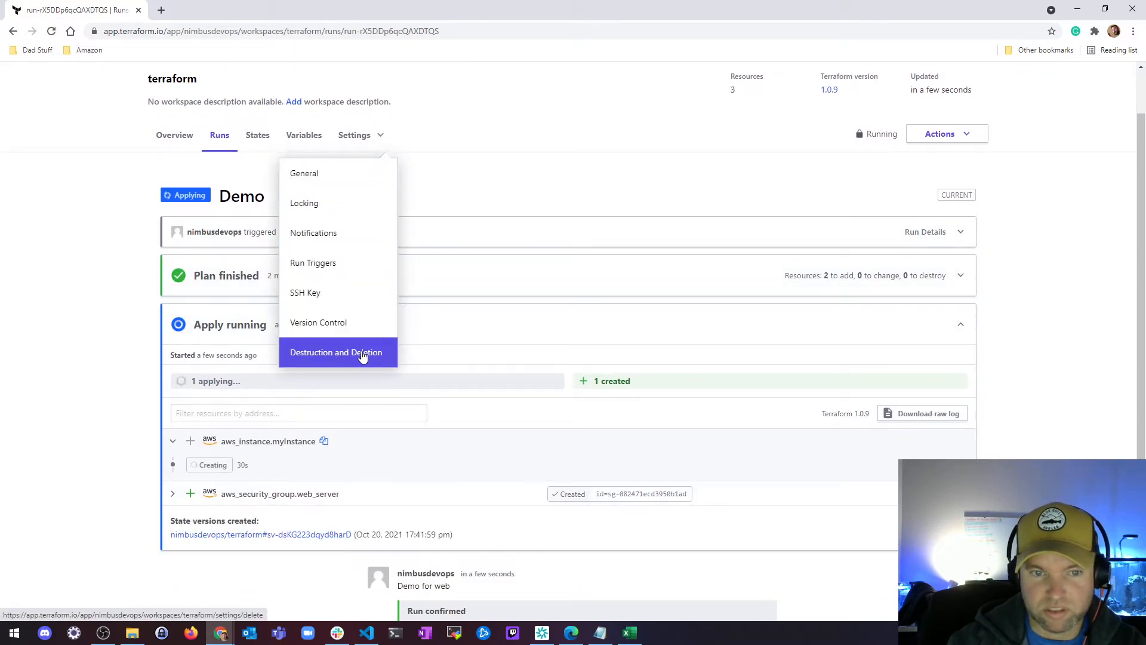
click(108, 294)
scroll(500, 305, down, 2)
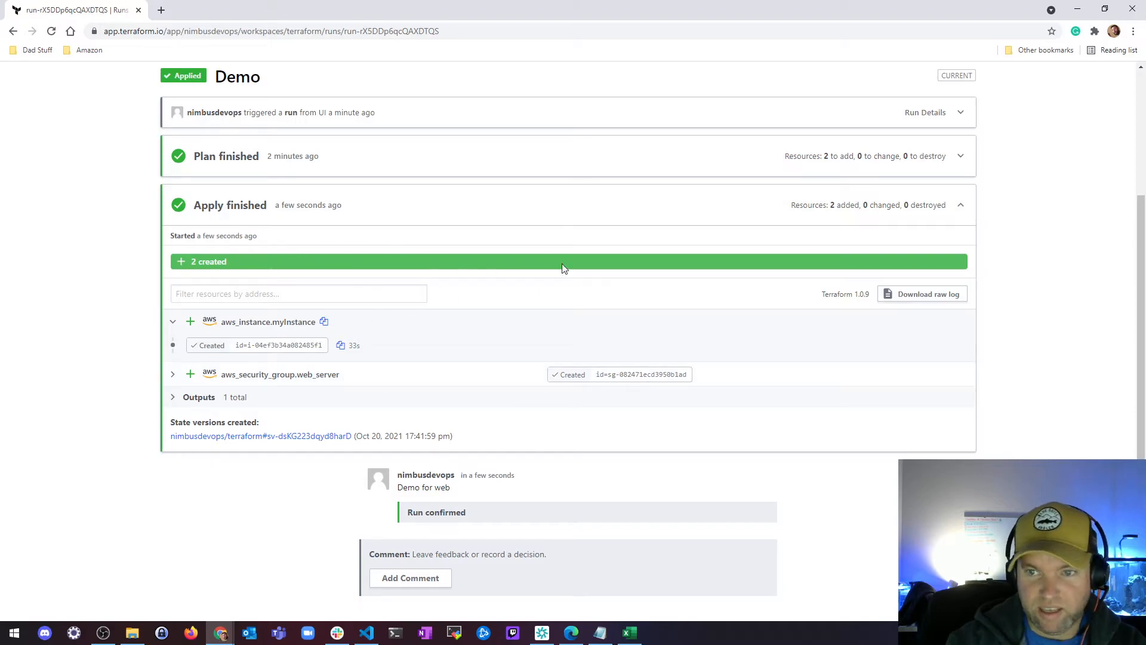
- Download the apply's raw log, open the text file in Notepad to review it, and close it
scroll(642, 368, down, 1)
click(923, 255)
click(80, 606)
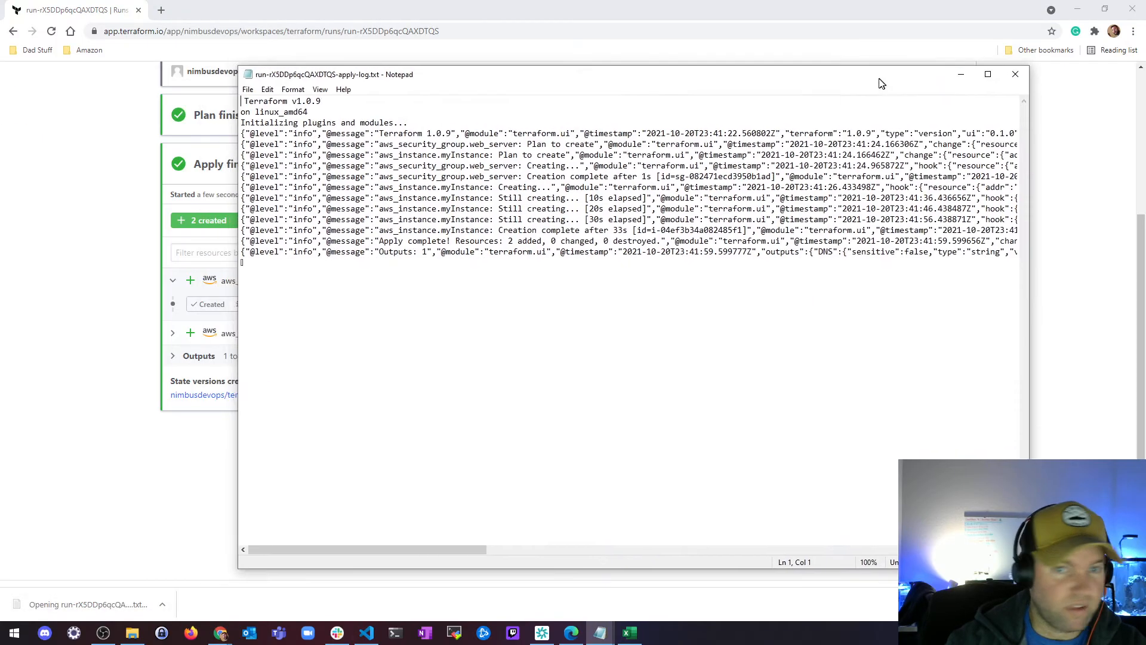
drag(883, 82, 777, 75)
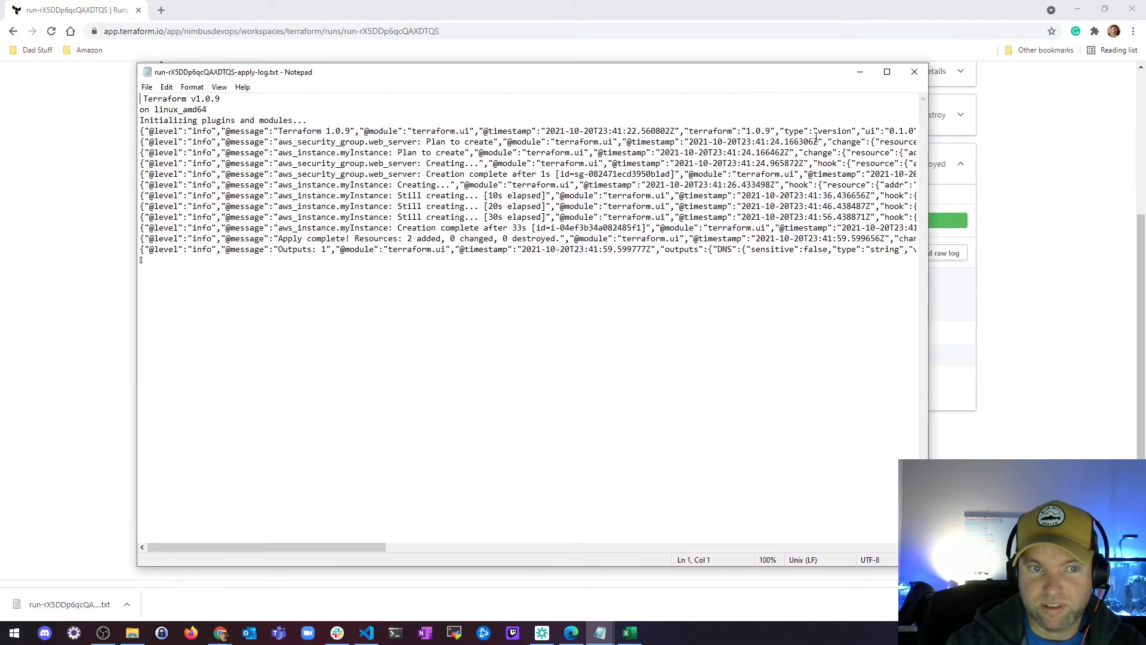
click(913, 72)
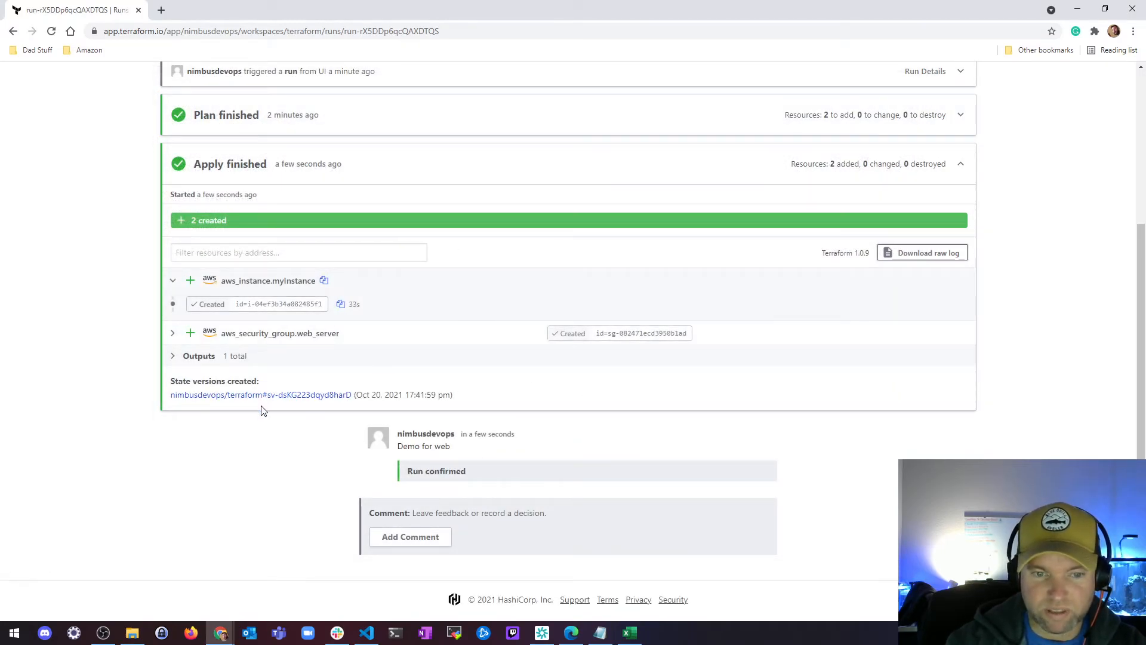
- Expand the apply outputs and open the DNS address ec2-54-87-61-27.compute-1.amazonaws.com in a new browser tab
click(179, 356)
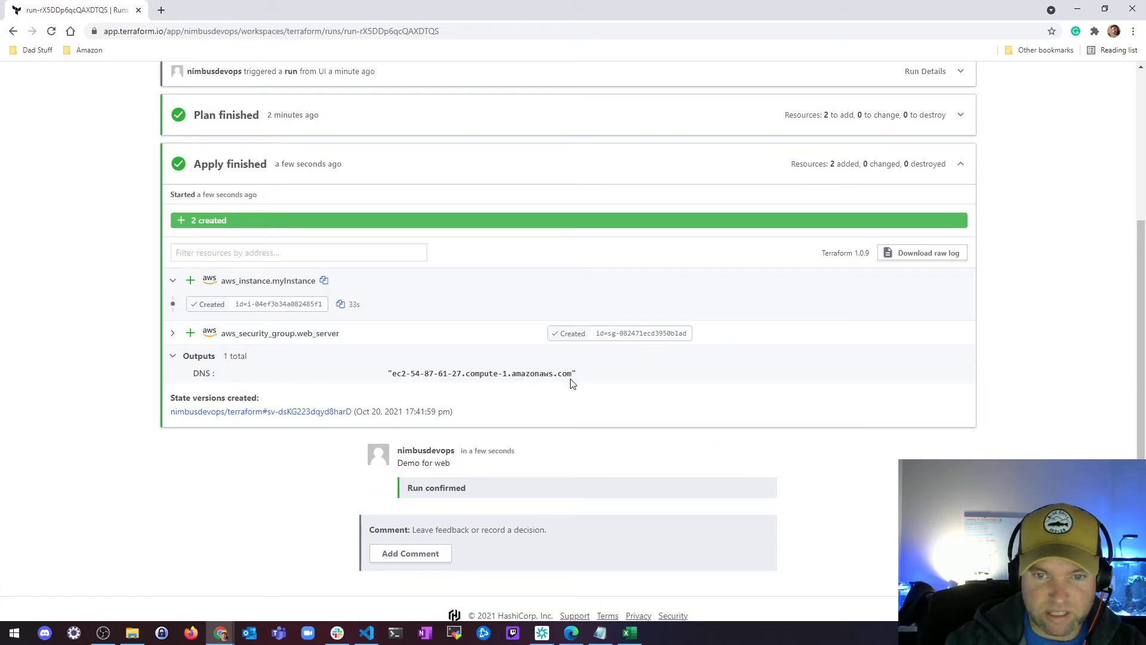
drag(573, 375, 395, 376)
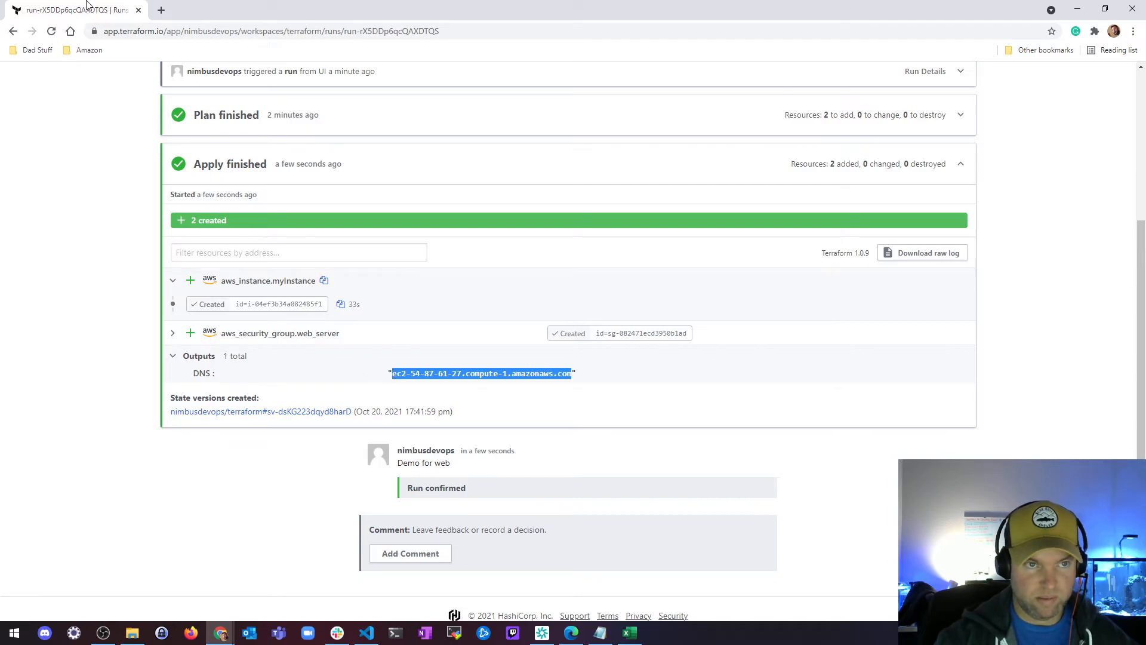
key(ctrl+t)
text(ec2-54-87-61-27.compute-1.amazonaws.com)
key(Return)
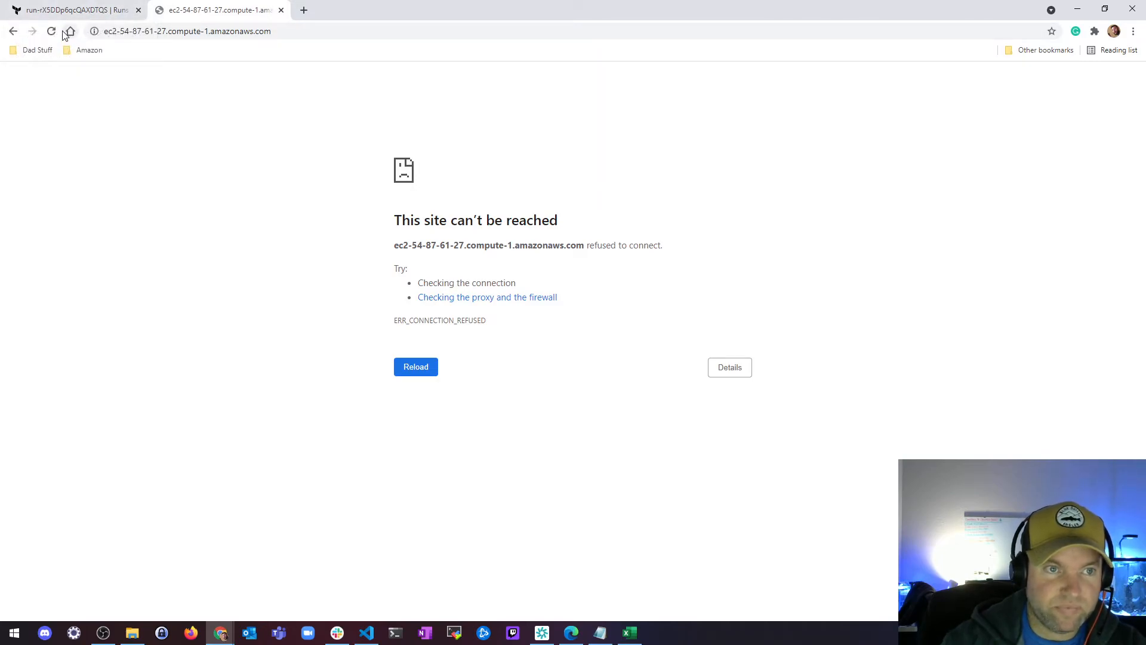
- Return to the Demo run, check the DNS output definition in outputs.tf in Visual Studio Code, and go back to Chrome
click(88, 12)
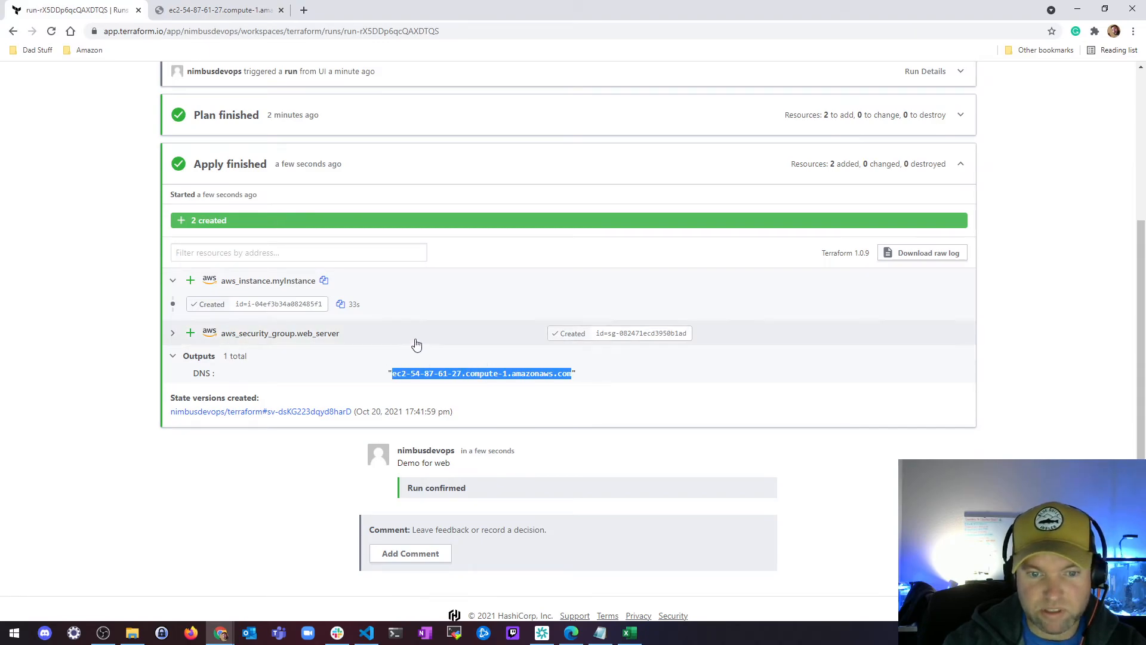
scroll(414, 340, up, 4)
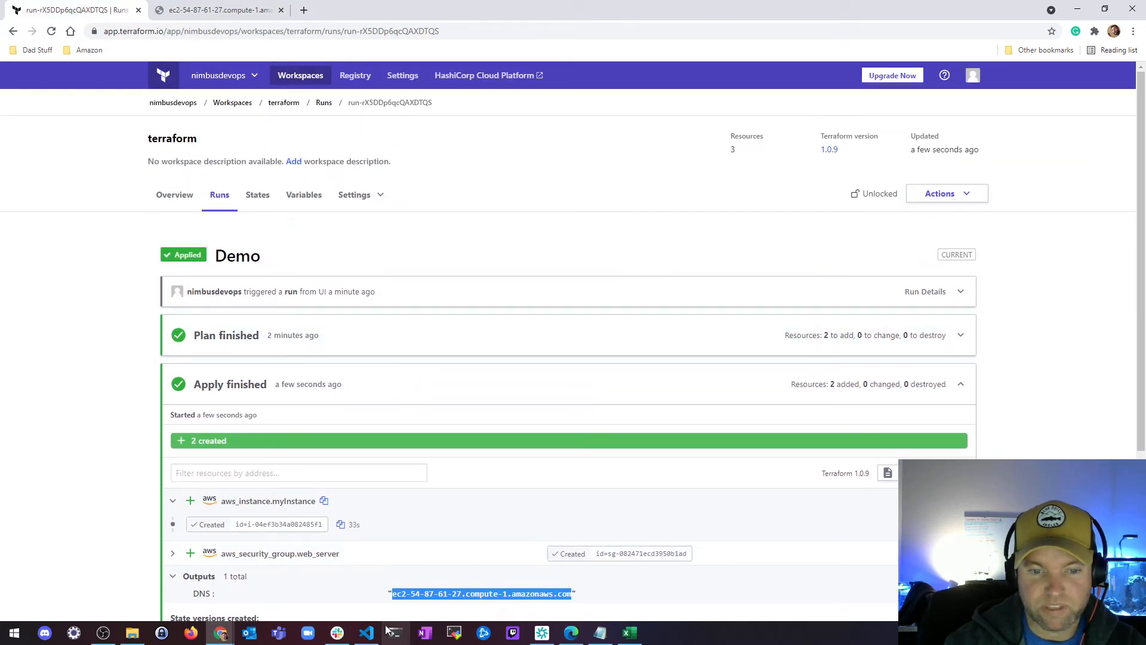
click(367, 632)
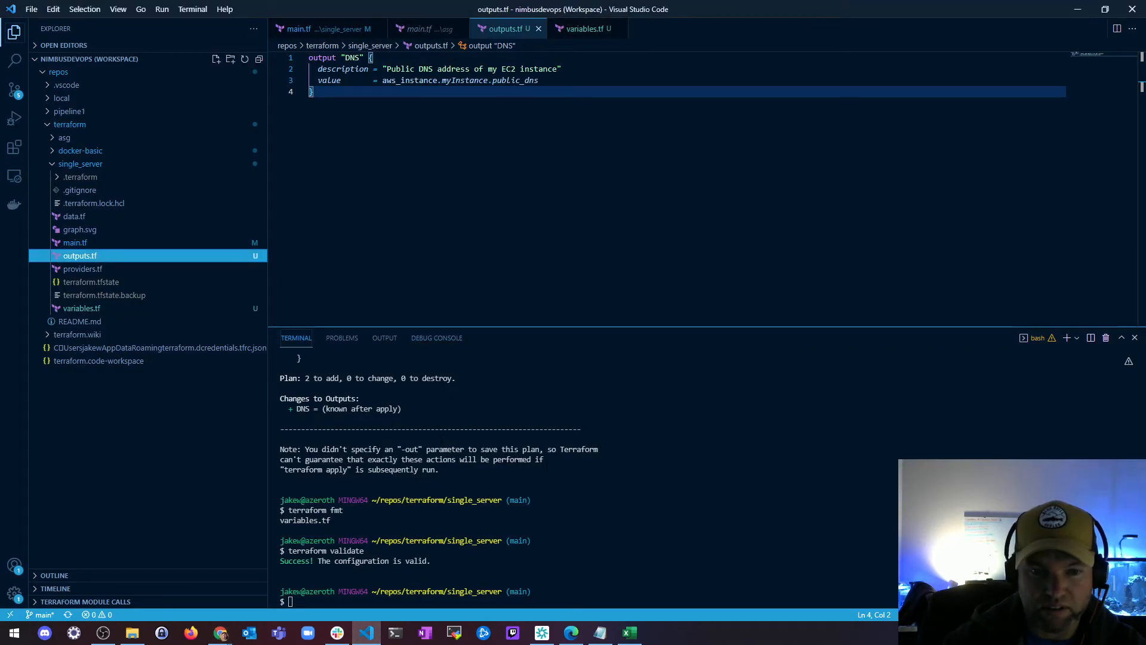
key(alt+Tab)
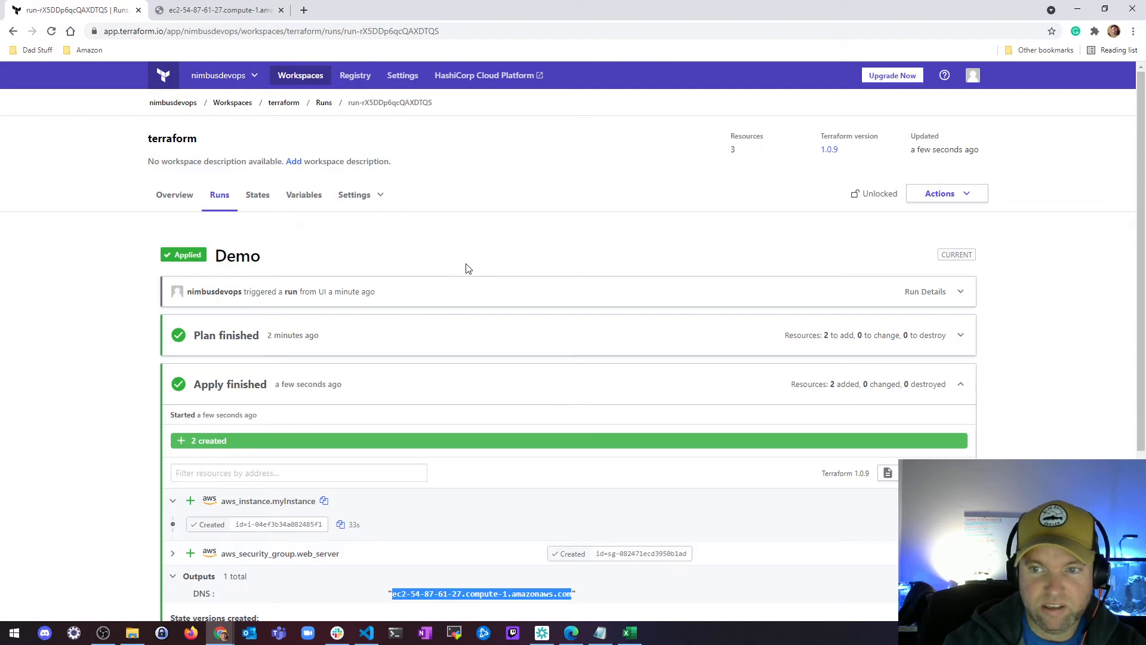
- Review the applied Demo run's resources, outputs and state version, and collapse the Apply finished details
scroll(599, 261, down, 1)
scroll(601, 262, up, 1)
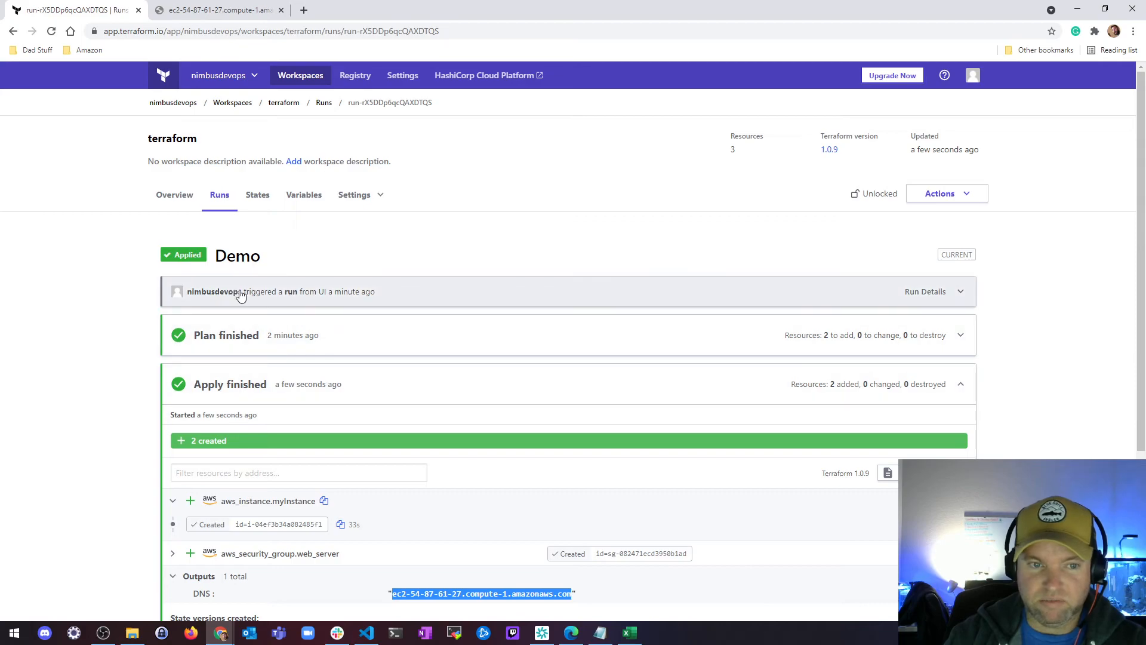
scroll(306, 317, down, 4)
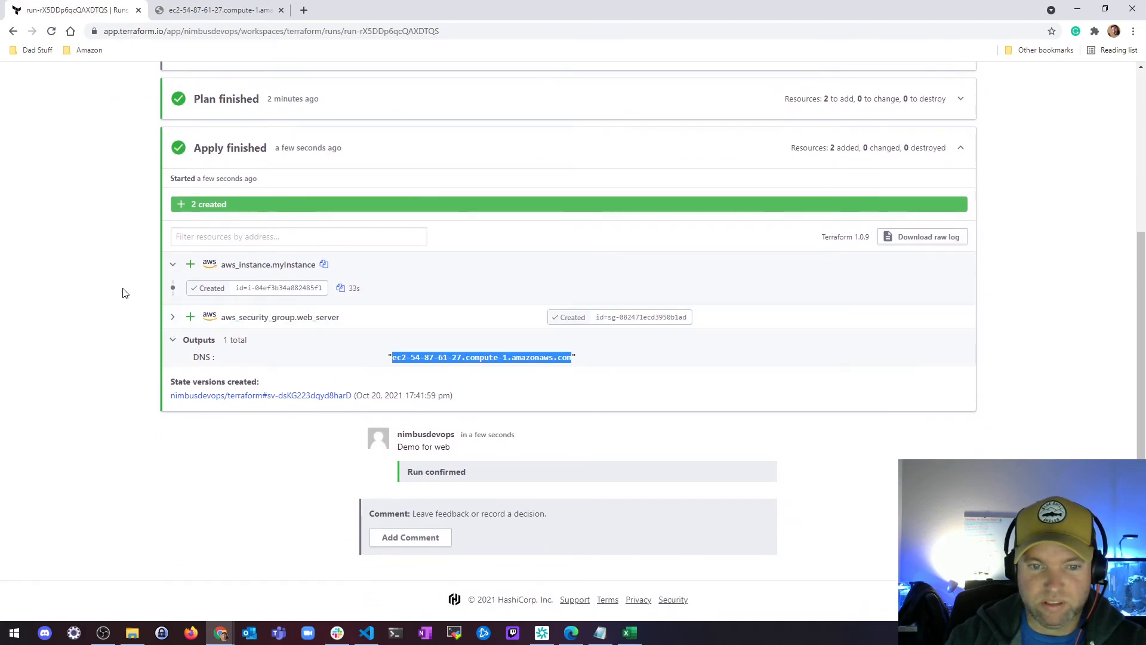
scroll(124, 294, up, 4)
click(114, 292)
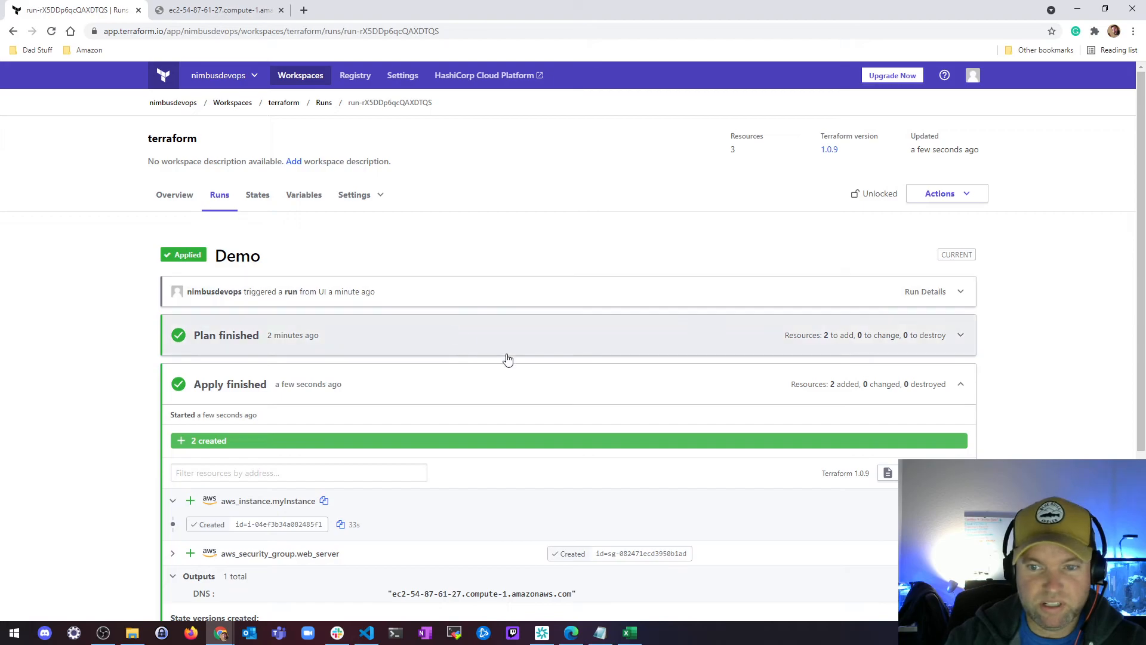
scroll(342, 383, down, 4)
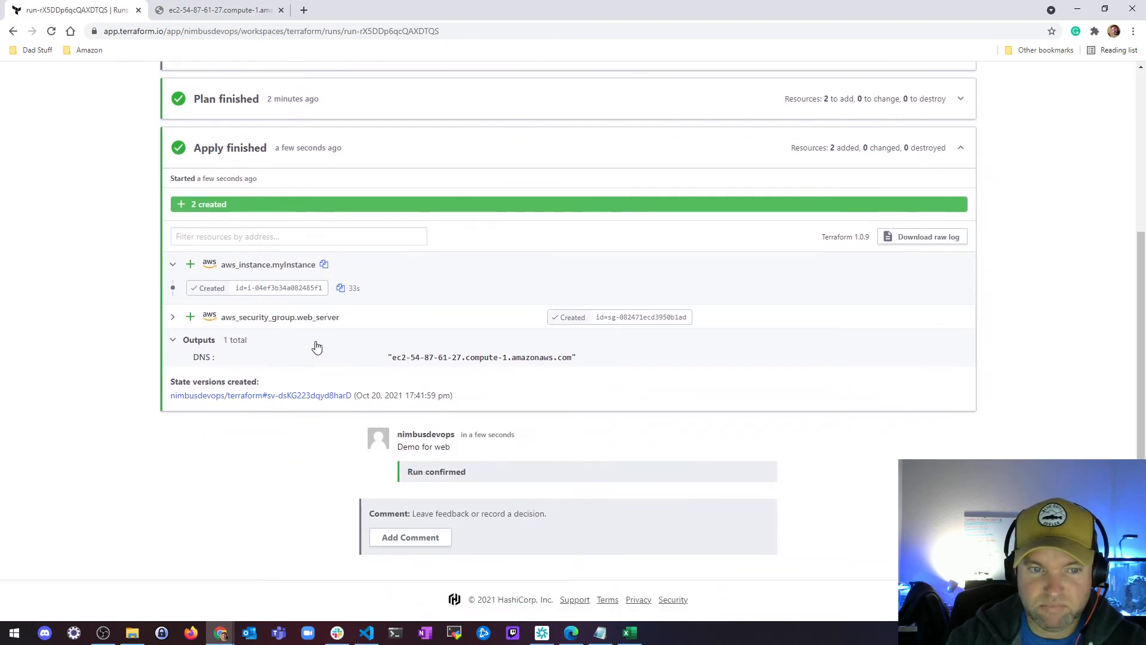
click(961, 146)
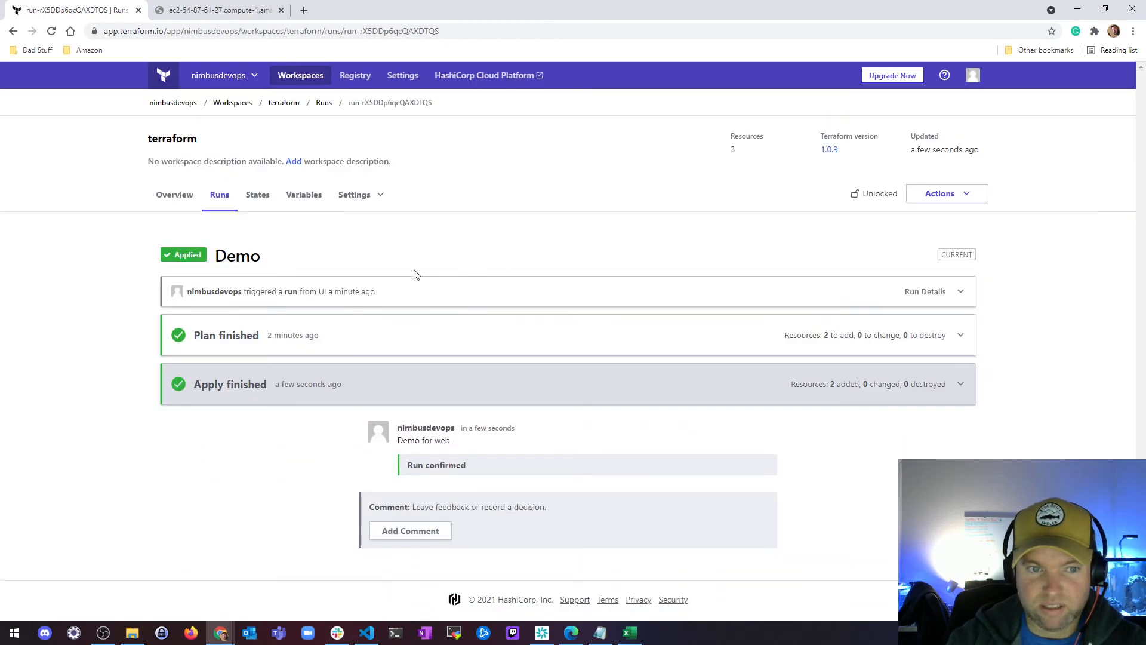
- Reload the EC2 instance's page to test the web server again, and close its browser tab
click(185, 6)
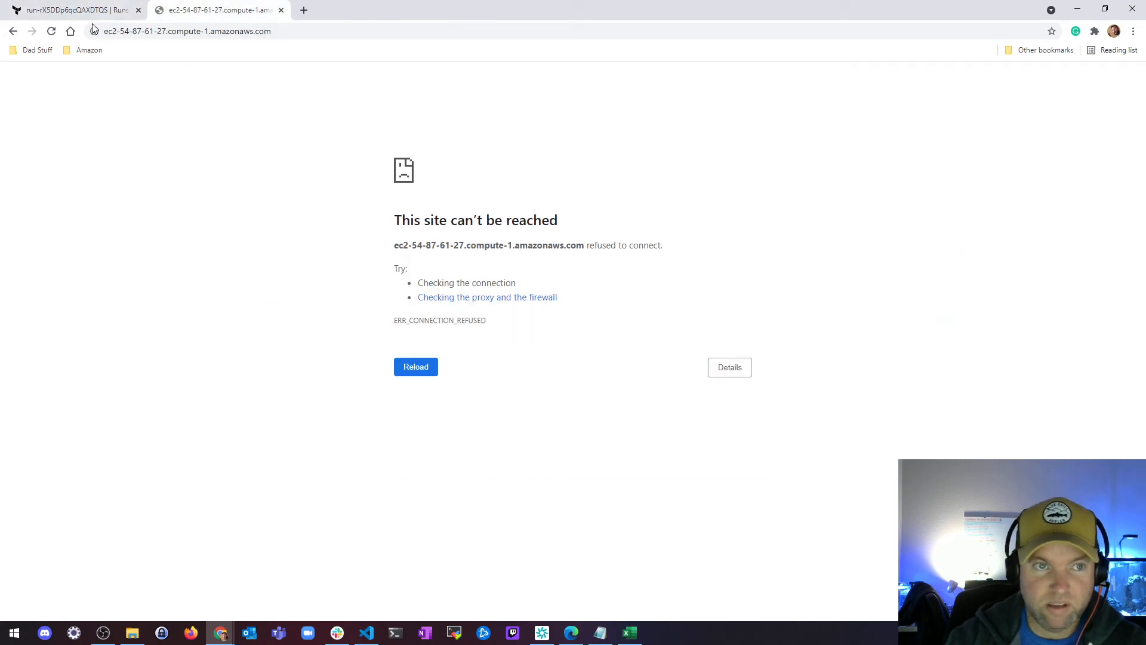
click(51, 31)
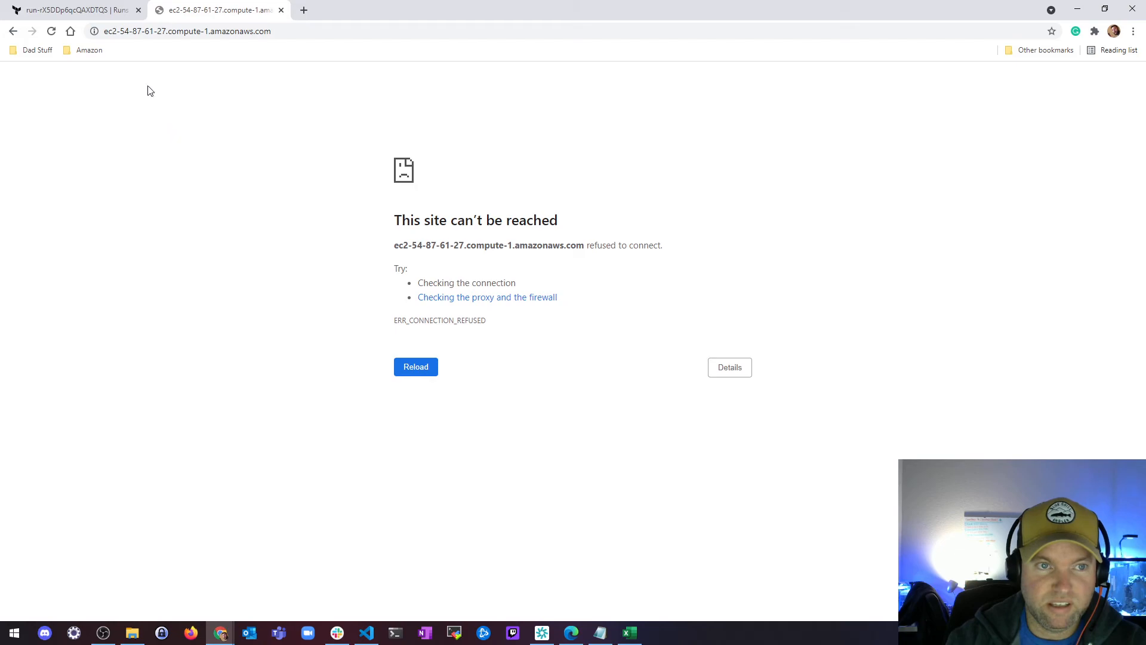
click(119, 10)
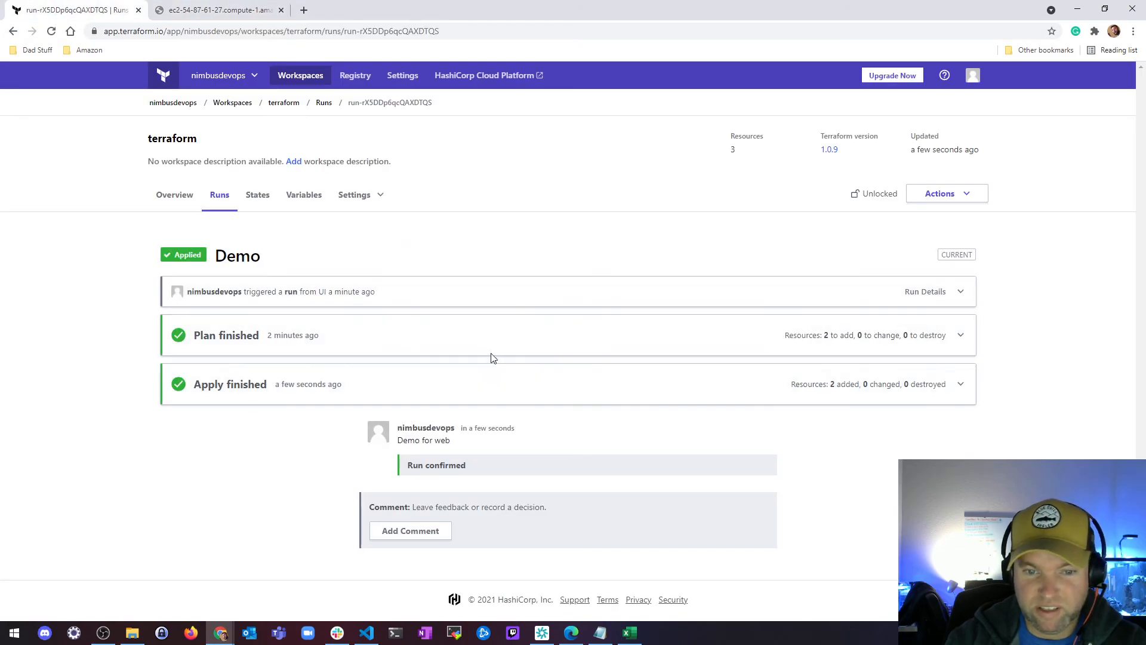
click(281, 10)
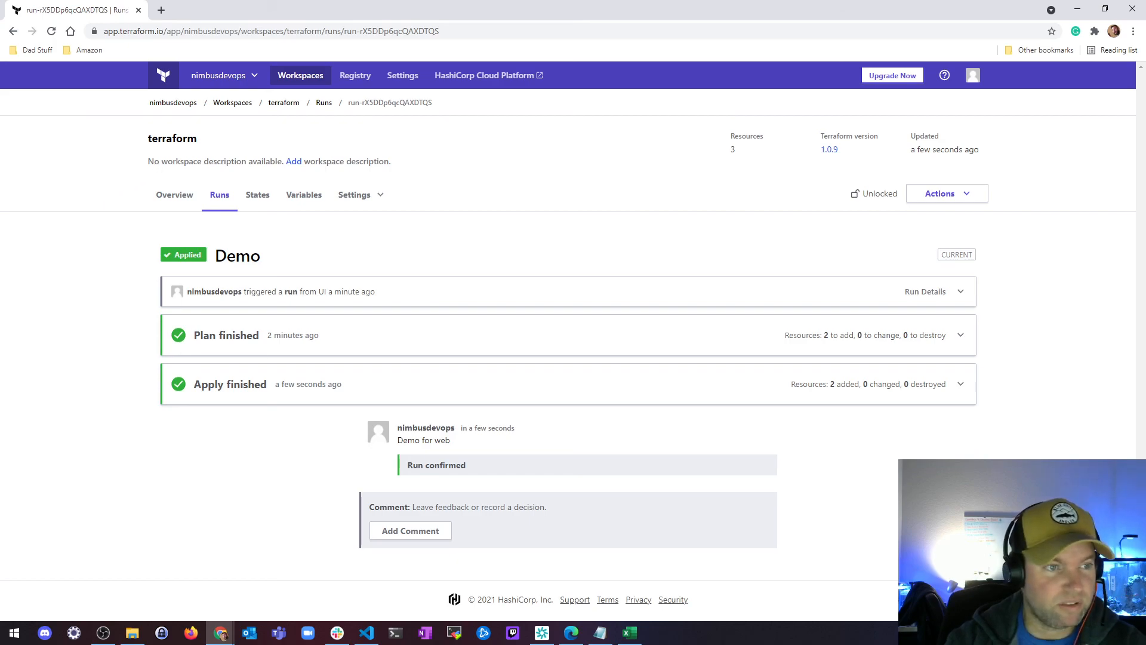
click(102, 632)
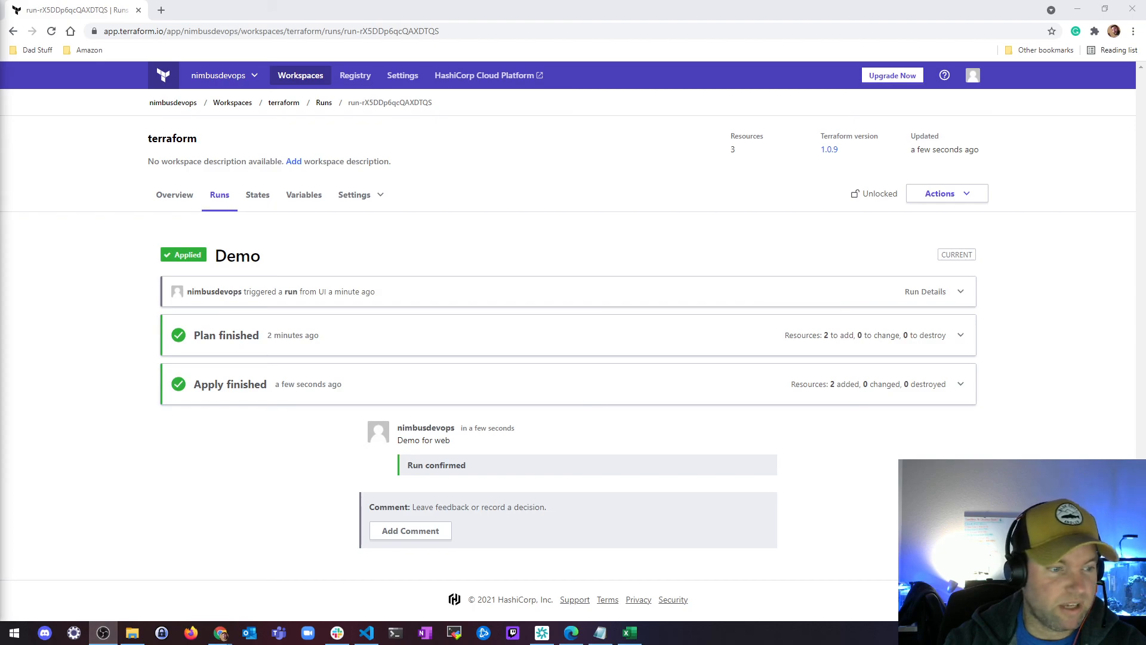